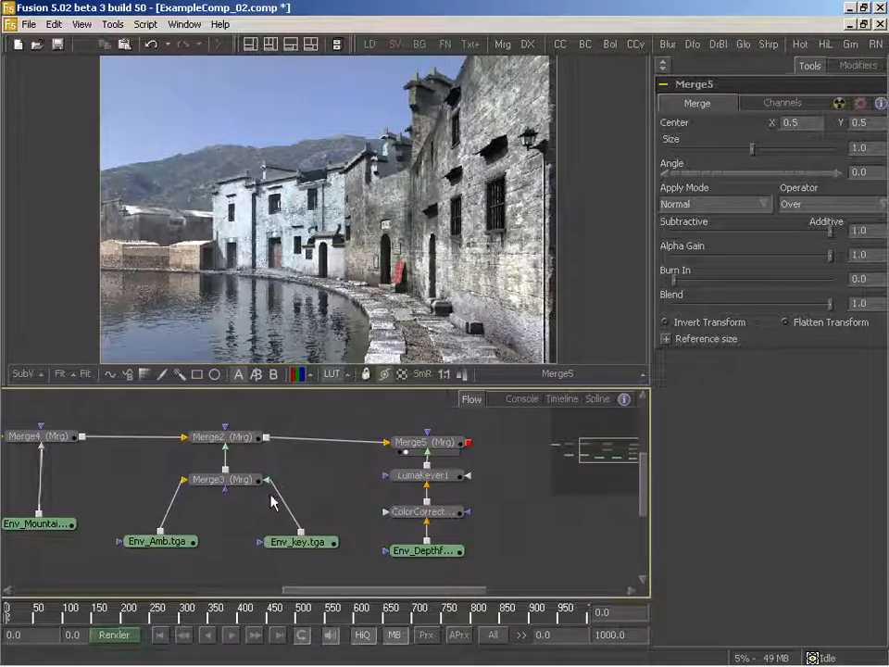
- Examine the flow's merge chain from the background and sky passes through Merge3's Amb and Key inputs to the depth fog branch
{"action": "left_click_drag", "start_coordinate": [353, 488], "coordinate": [330, 480]}
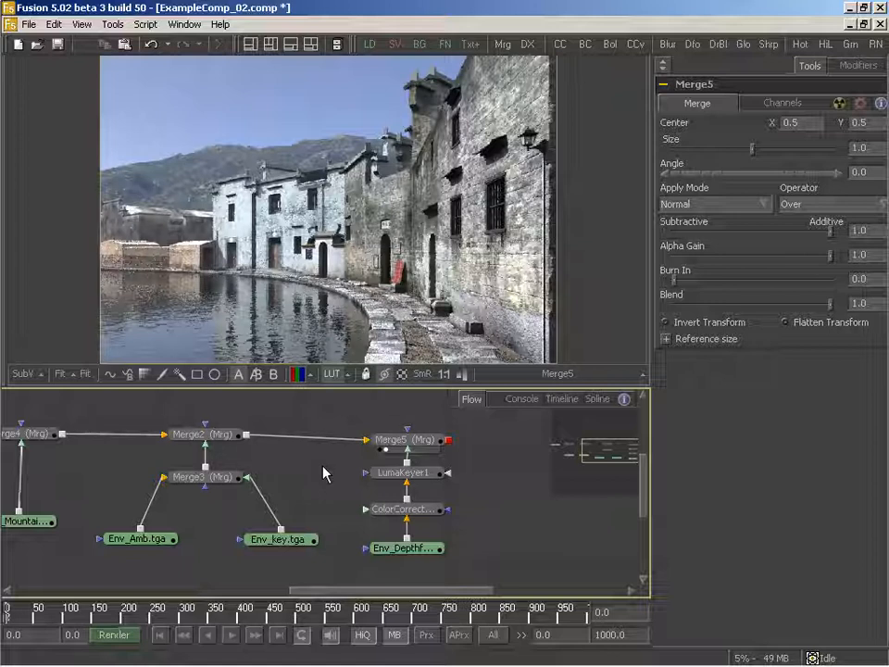
{"action": "left_click_drag", "start_coordinate": [373, 526], "coordinate": [356, 533]}
{"action": "left_click_drag", "start_coordinate": [289, 510], "coordinate": [353, 511]}
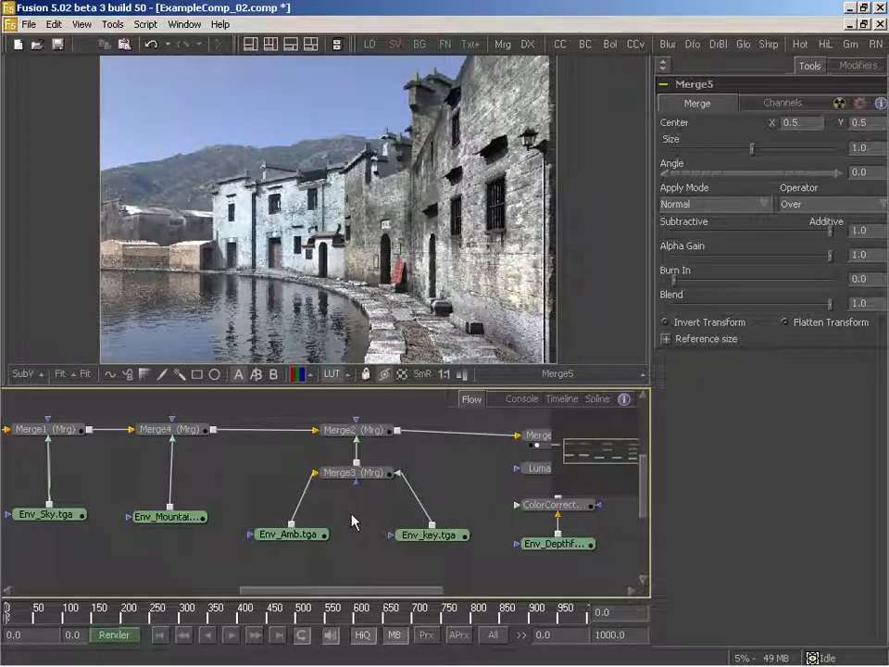
{"action": "left_click_drag", "start_coordinate": [353, 519], "coordinate": [361, 515]}
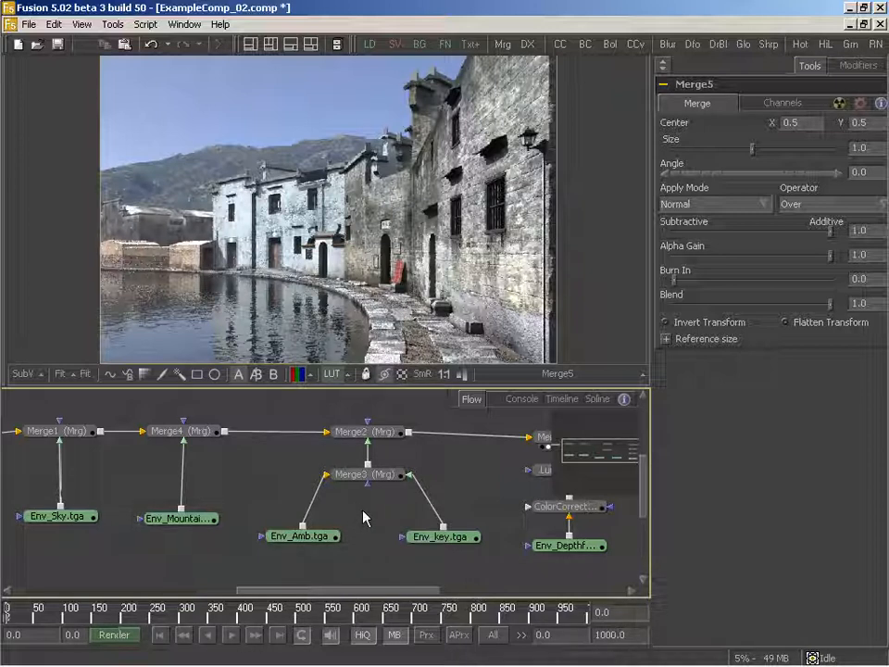
{"action": "left_click_drag", "start_coordinate": [364, 519], "coordinate": [413, 521]}
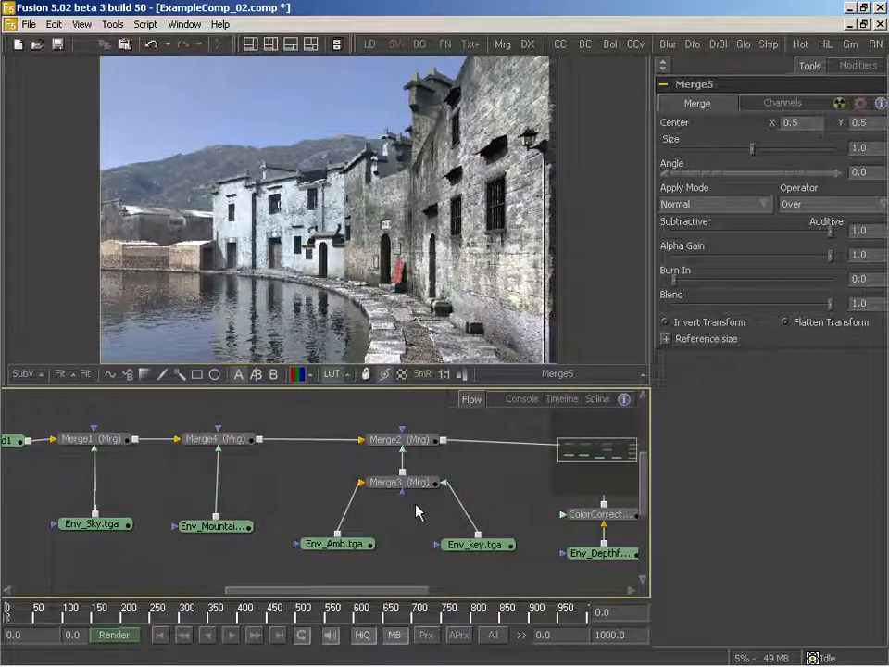
{"action": "left_click_drag", "start_coordinate": [444, 502], "coordinate": [270, 512]}
{"action": "left_click_drag", "start_coordinate": [193, 478], "coordinate": [357, 492]}
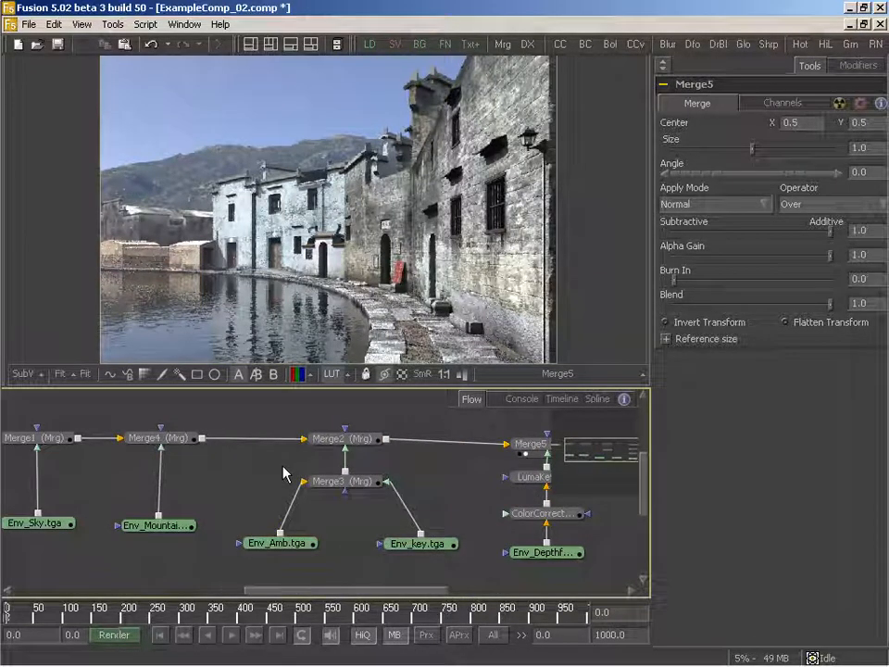
{"action": "left_click_drag", "start_coordinate": [250, 470], "coordinate": [363, 470]}
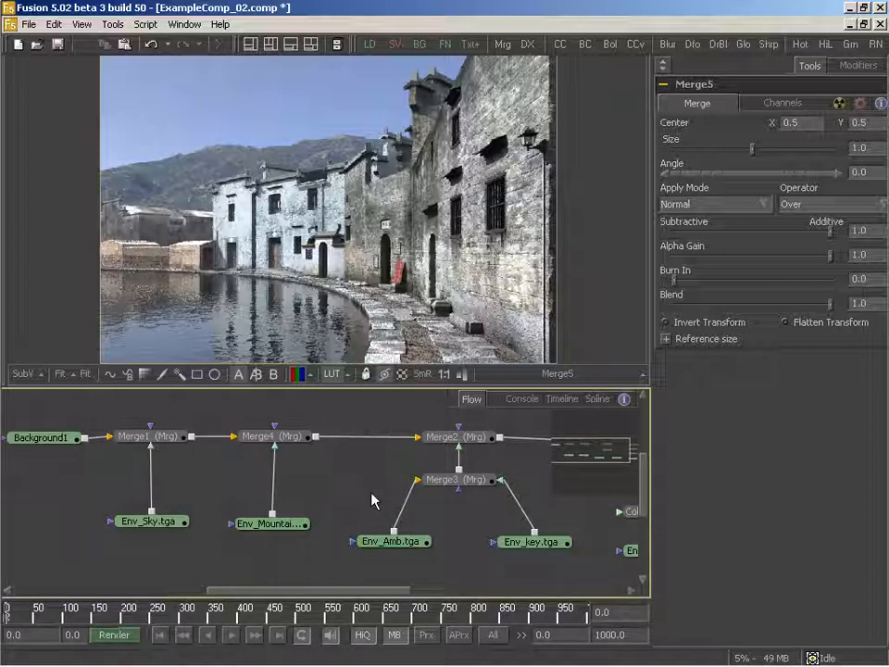
{"action": "left_click_drag", "start_coordinate": [373, 494], "coordinate": [344, 508]}
{"action": "left_click_drag", "start_coordinate": [430, 528], "coordinate": [375, 526]}
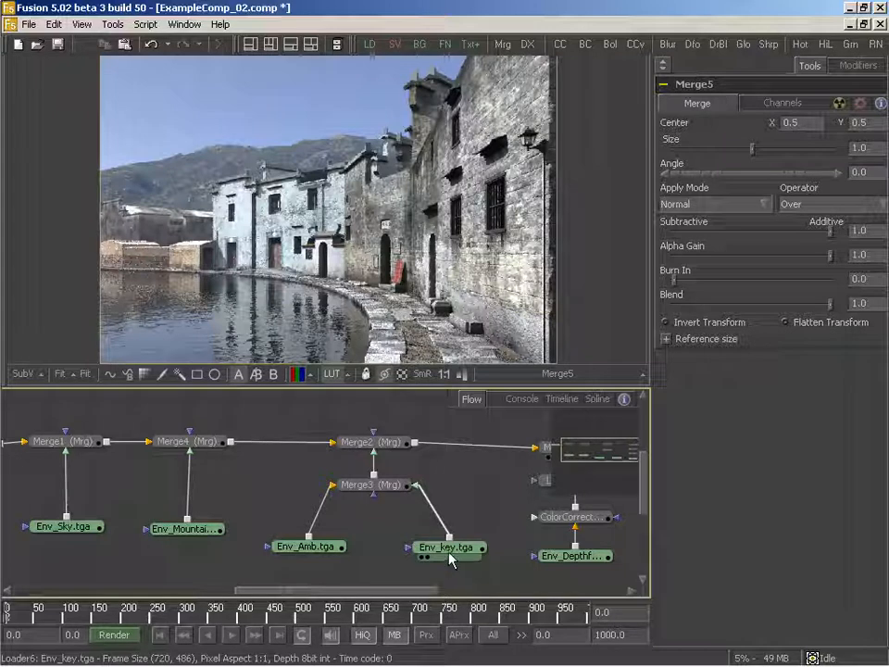
{"action": "left_click_drag", "start_coordinate": [466, 549], "coordinate": [423, 534]}
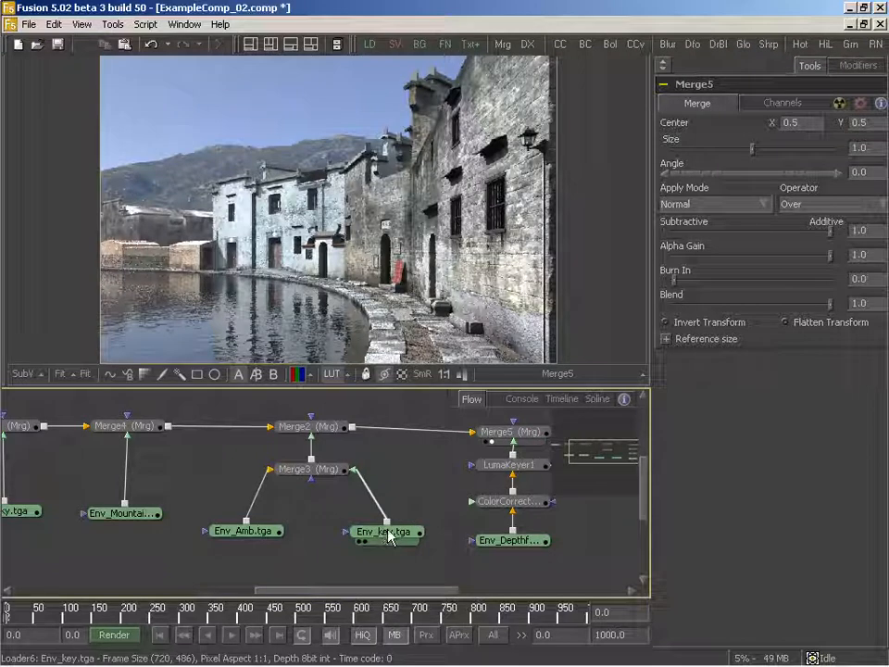
{"action": "mouse_move", "coordinate": [337, 530]}
{"action": "left_mouse_down"}
{"action": "mouse_move", "coordinate": [369, 529]}
{"action": "mouse_move", "coordinate": [334, 525]}
{"action": "mouse_move", "coordinate": [335, 511]}
{"action": "left_mouse_up"}
- Bring Env_Amb.rla and Env_Key.rla from the Passes folder into the flow as loaders
{"action": "mouse_move", "coordinate": [316, 646]}
{"action": "left_click", "coordinate": [502, 656]}
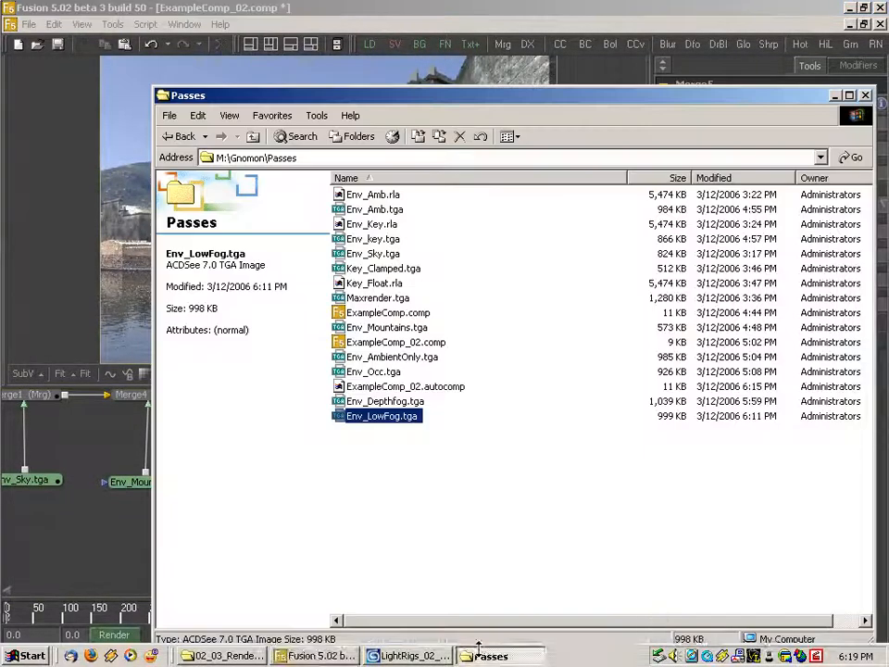
{"action": "left_click", "coordinate": [361, 191]}
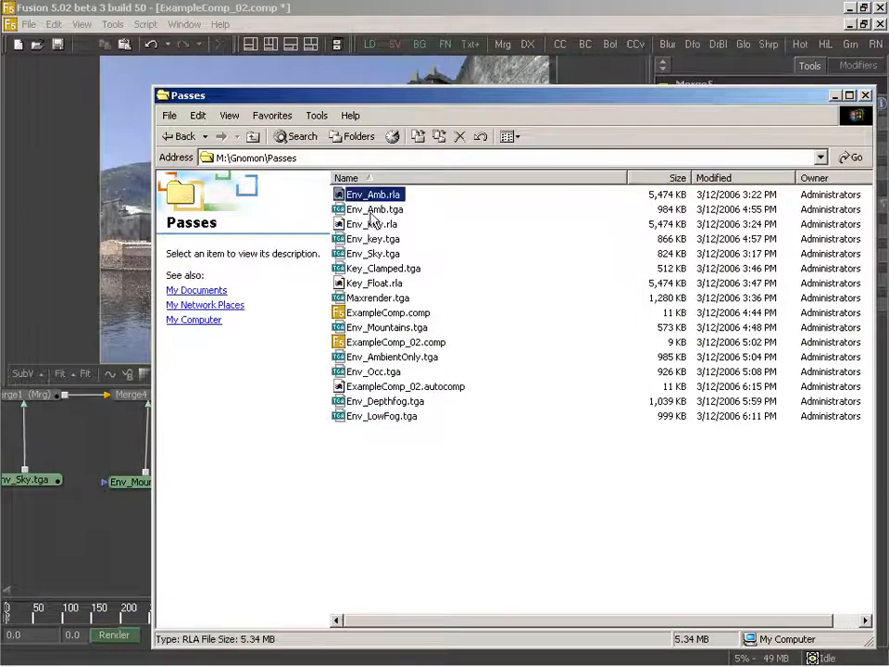
{"action": "left_click_drag", "start_coordinate": [158, 445], "coordinate": [87, 524]}
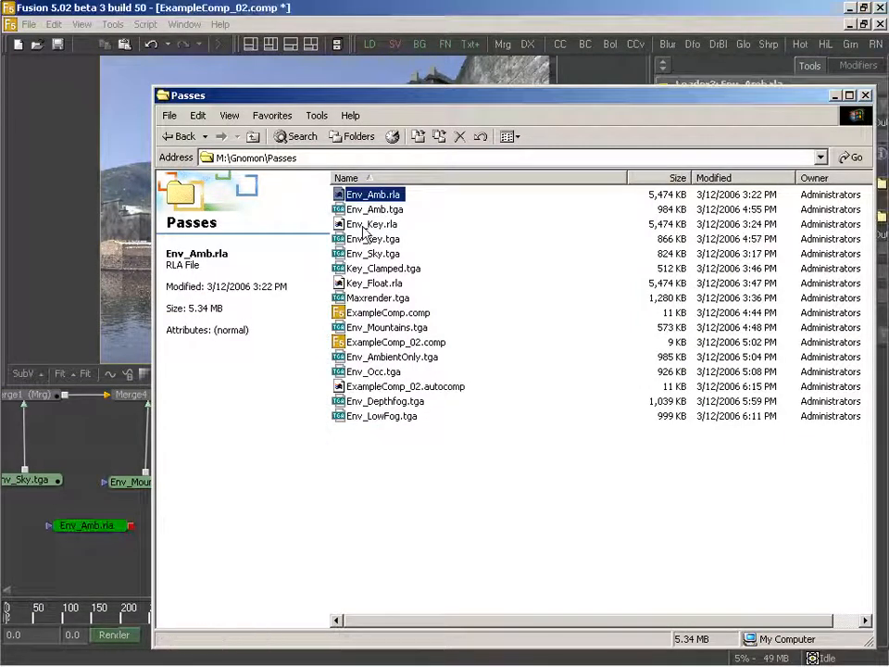
{"action": "left_click", "coordinate": [369, 225]}
{"action": "left_click_drag", "start_coordinate": [126, 593], "coordinate": [409, 530]}
- Delete the Env_Amb.tga and Env_key.tga loaders from the flow
{"action": "left_click_drag", "start_coordinate": [71, 530], "coordinate": [286, 523]}
{"action": "left_click_drag", "start_coordinate": [210, 500], "coordinate": [392, 531]}
{"action": "key", "text": "Delete"}
- Connect Env_Amb.rla as Merge3's background and Env_Key.rla as its foreground, and place both loaders below Merge3
{"action": "left_click_drag", "start_coordinate": [285, 555], "coordinate": [294, 465]}
{"action": "left_click_drag", "start_coordinate": [436, 556], "coordinate": [331, 471]}
{"action": "left_click_drag", "start_coordinate": [394, 556], "coordinate": [373, 536]}
{"action": "left_click_drag", "start_coordinate": [250, 559], "coordinate": [254, 539]}
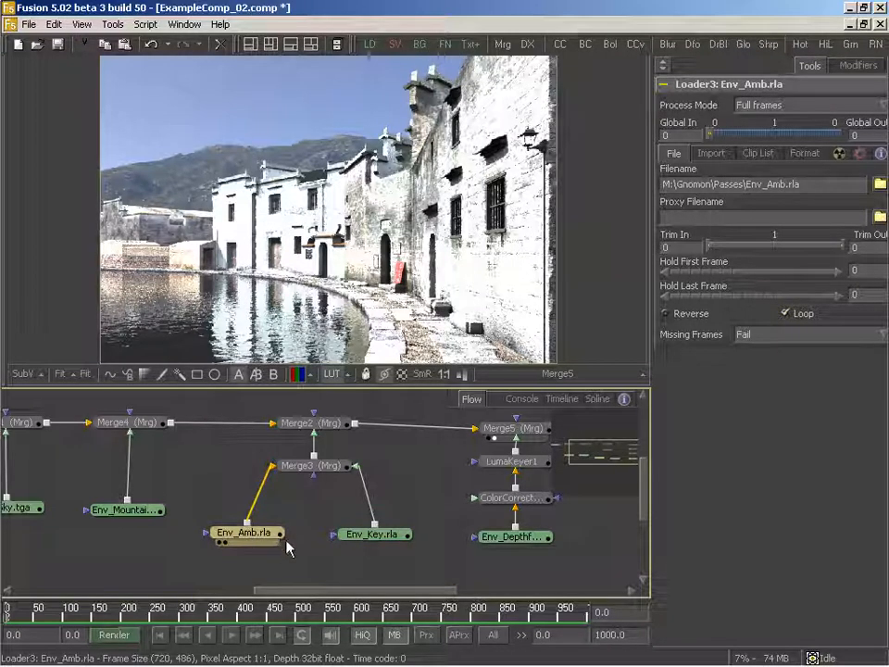
- View Env_Amb.rla, insert a Color Corrector between it and Merge3, and display the corrector's output
{"action": "left_click_drag", "start_coordinate": [323, 525], "coordinate": [298, 352]}
{"action": "left_click_drag", "start_coordinate": [233, 488], "coordinate": [220, 467]}
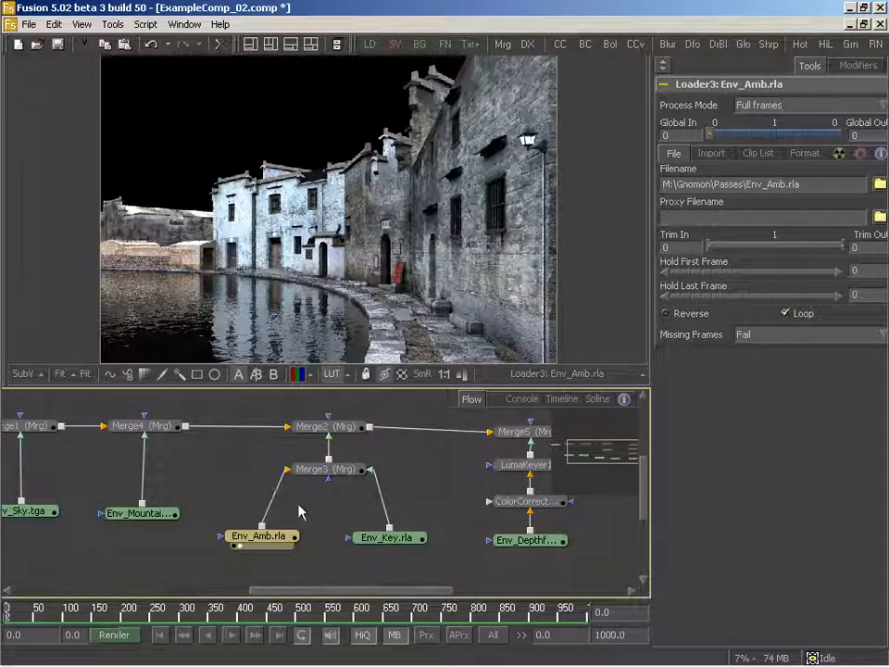
{"action": "left_click_drag", "start_coordinate": [299, 511], "coordinate": [278, 516]}
{"action": "left_click_drag", "start_coordinate": [561, 46], "coordinate": [242, 511]}
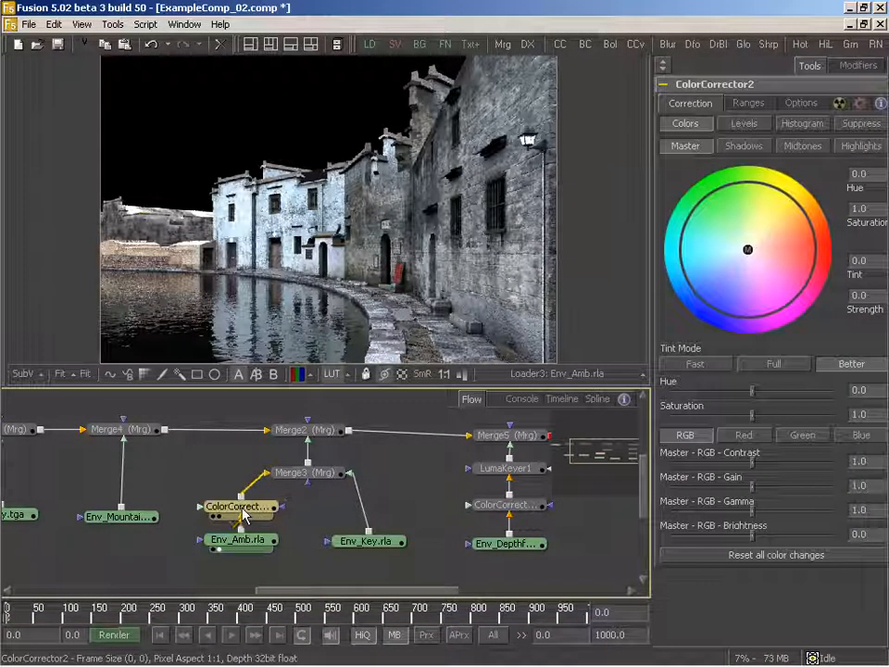
{"action": "key", "text": "2"}
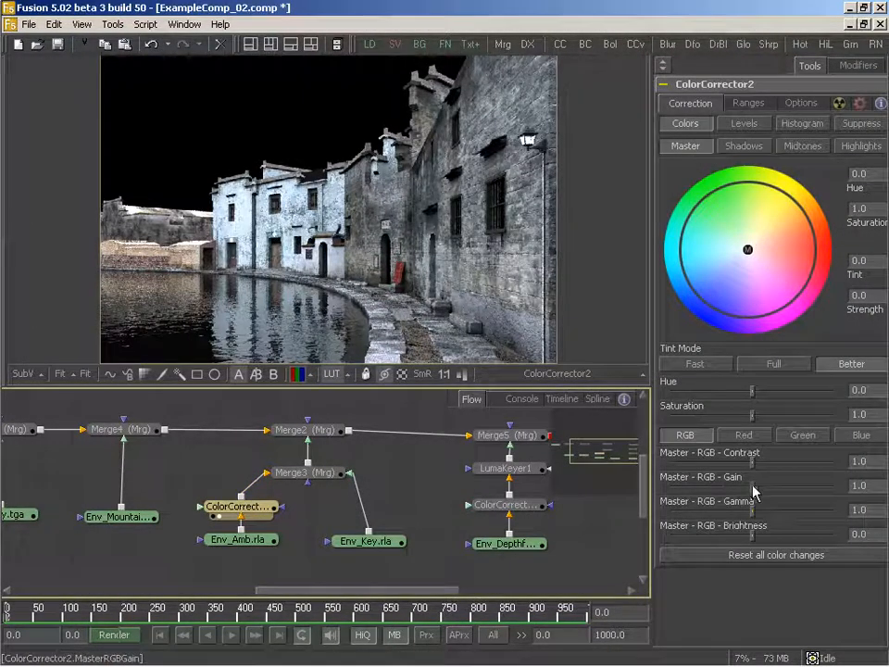
- Darken the ambient pass with a master RGB gain of about 0.133 and tint it blue at about 0.257 strength
{"action": "left_click_drag", "start_coordinate": [750, 494], "coordinate": [687, 498]}
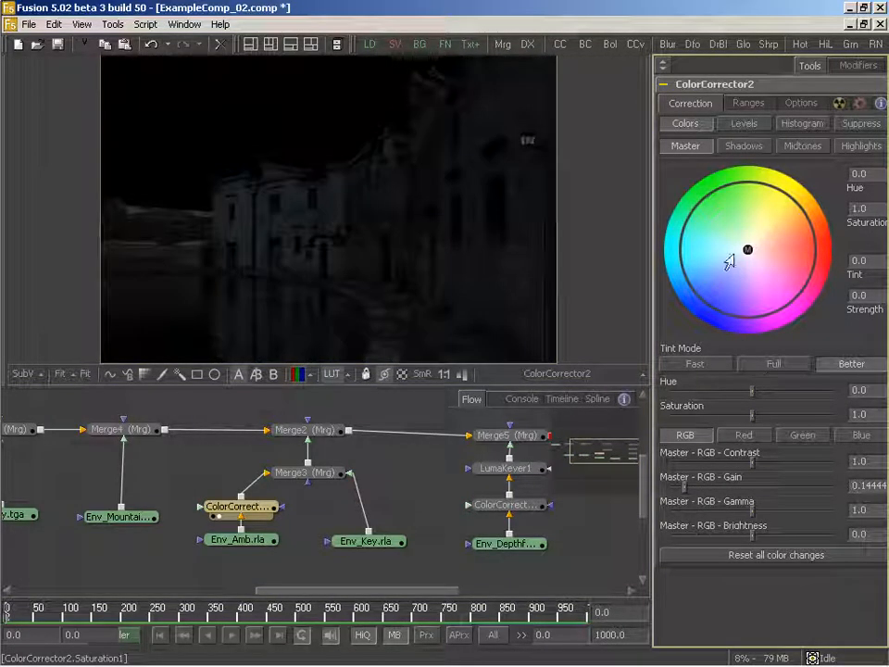
{"action": "left_click_drag", "start_coordinate": [744, 256], "coordinate": [721, 269]}
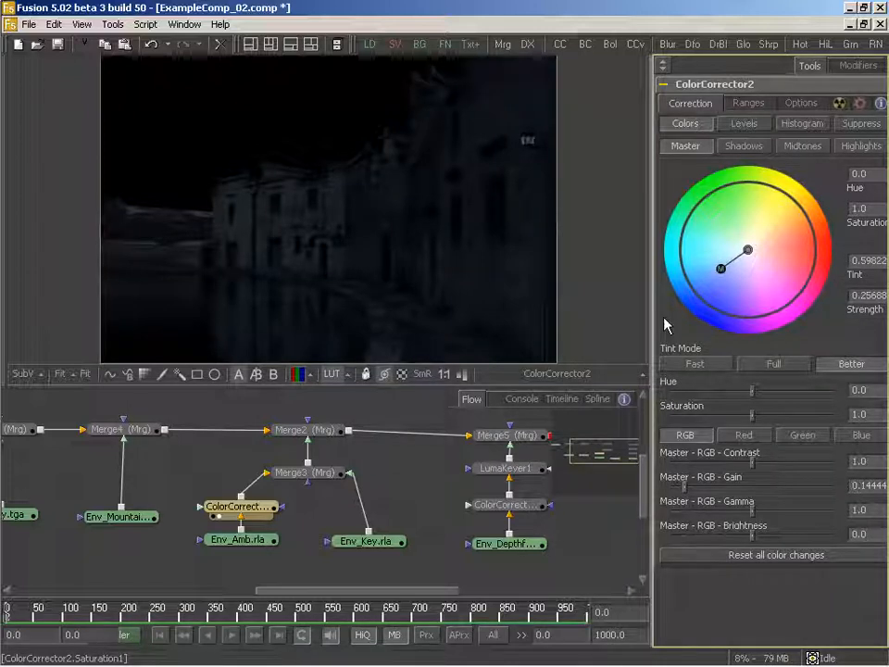
{"action": "left_click_drag", "start_coordinate": [687, 493], "coordinate": [684, 489]}
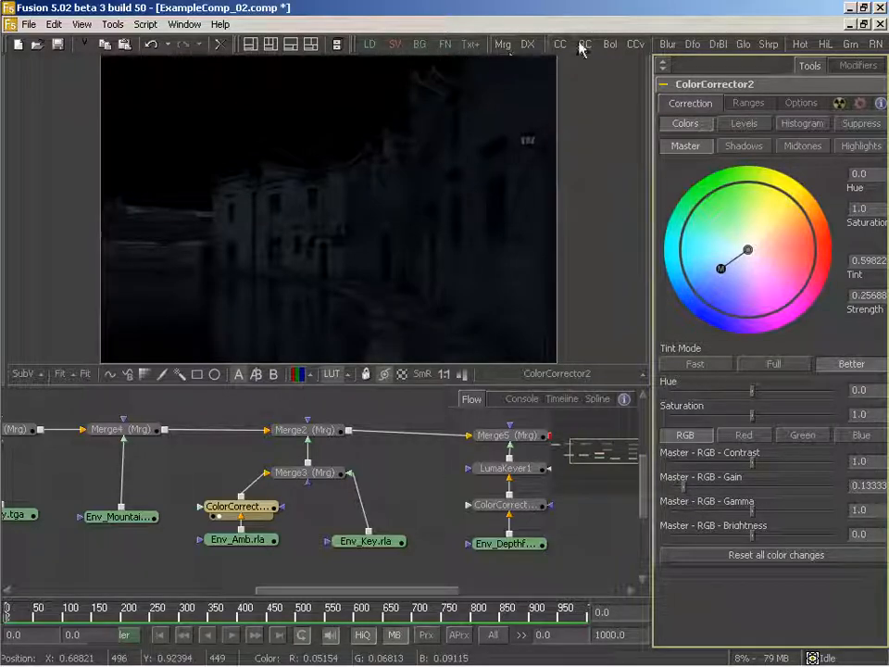
- Insert a Color Corrector between Env_Key.rla and Merge3, and display Merge3 in the viewer
{"action": "left_click_drag", "start_coordinate": [564, 47], "coordinate": [370, 320]}
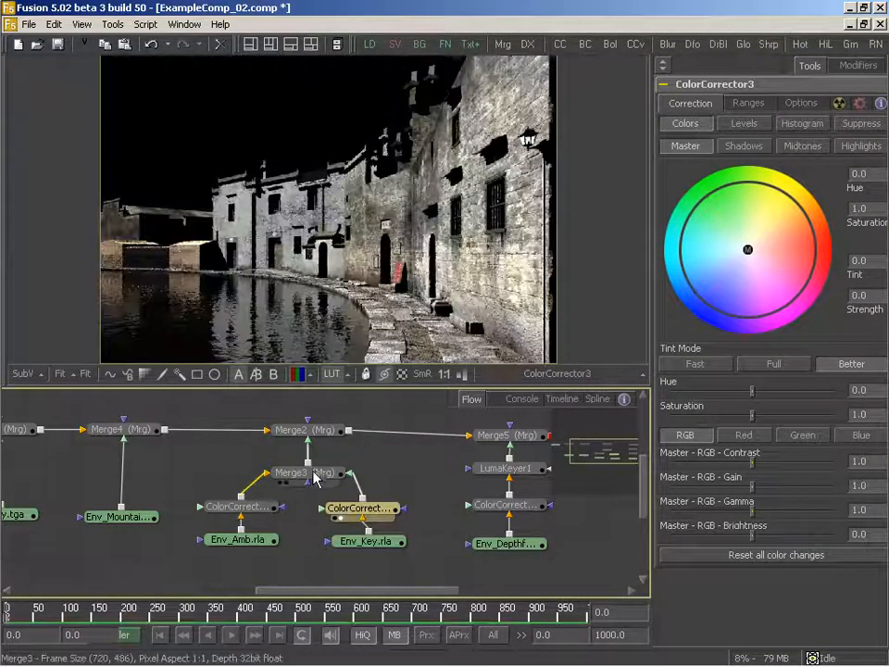
{"action": "left_click_drag", "start_coordinate": [314, 474], "coordinate": [329, 266]}
{"action": "left_click_drag", "start_coordinate": [375, 515], "coordinate": [390, 517]}
- Darken the key pass with a master RGB gain of about 0.067 and tint it cyan-blue at about 0.095 strength
{"action": "left_click_drag", "start_coordinate": [751, 488], "coordinate": [680, 493]}
{"action": "left_click_drag", "start_coordinate": [748, 251], "coordinate": [726, 250]}
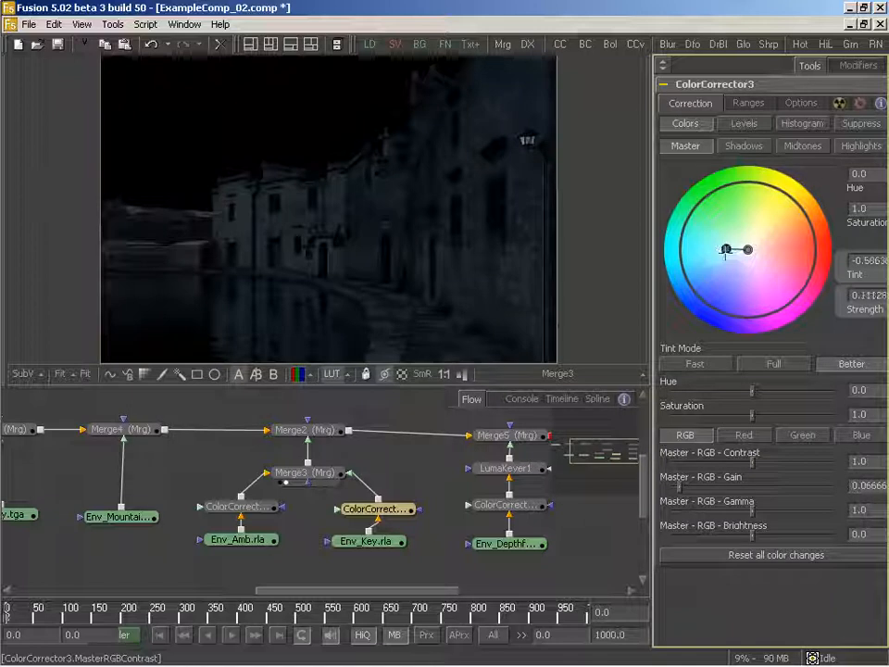
{"action": "mouse_move", "coordinate": [401, 508]}
{"action": "left_mouse_down"}
{"action": "mouse_move", "coordinate": [424, 504]}
{"action": "mouse_move", "coordinate": [414, 511]}
{"action": "left_mouse_up"}
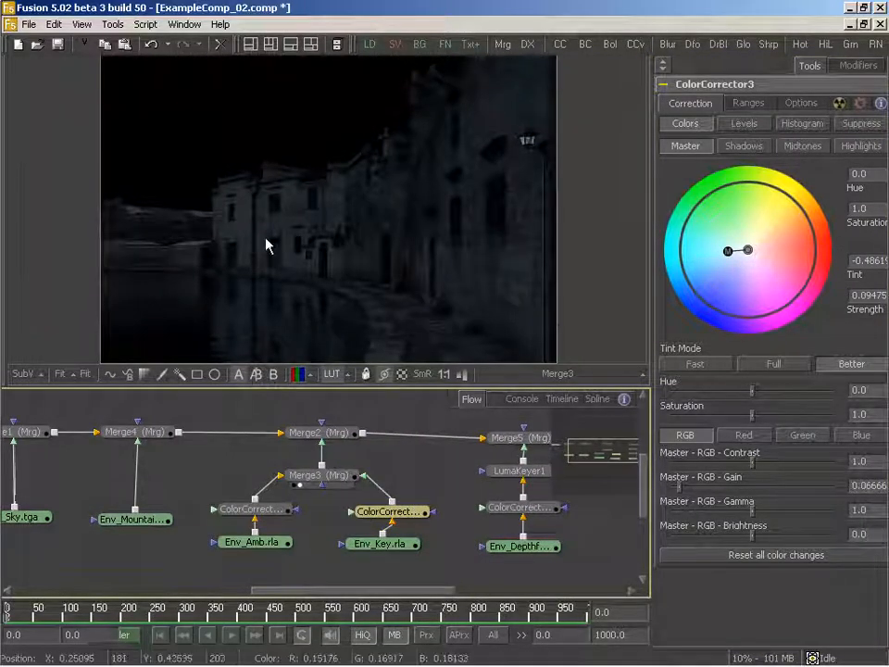
- View Env_Sky.tga, insert a Color Corrector between it and Merge1, and display Merge1 in the viewer
{"action": "left_click_drag", "start_coordinate": [219, 458], "coordinate": [293, 469]}
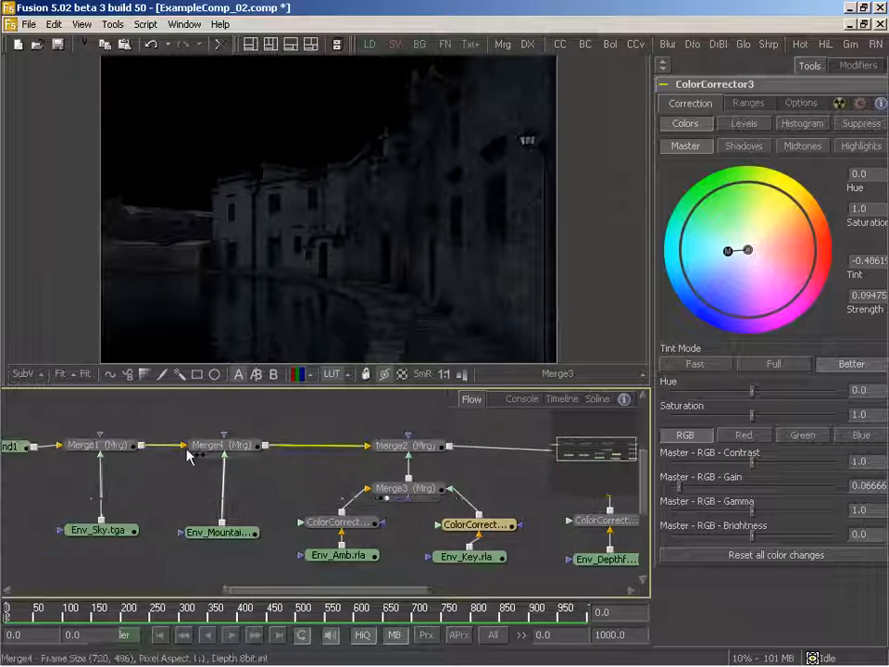
{"action": "left_click_drag", "start_coordinate": [135, 455], "coordinate": [237, 445]}
{"action": "left_click_drag", "start_coordinate": [217, 524], "coordinate": [324, 517]}
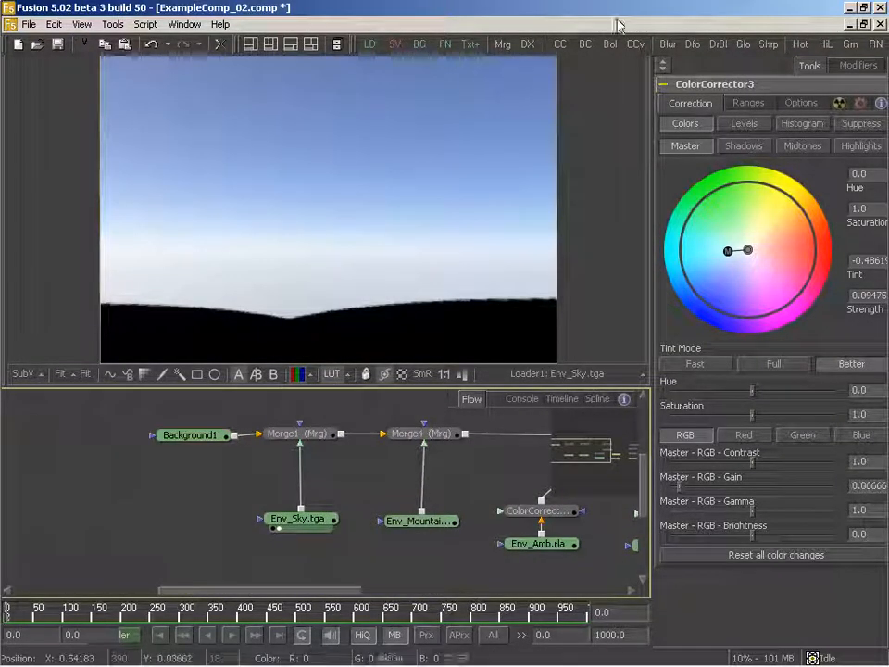
{"action": "left_click_drag", "start_coordinate": [560, 48], "coordinate": [301, 486]}
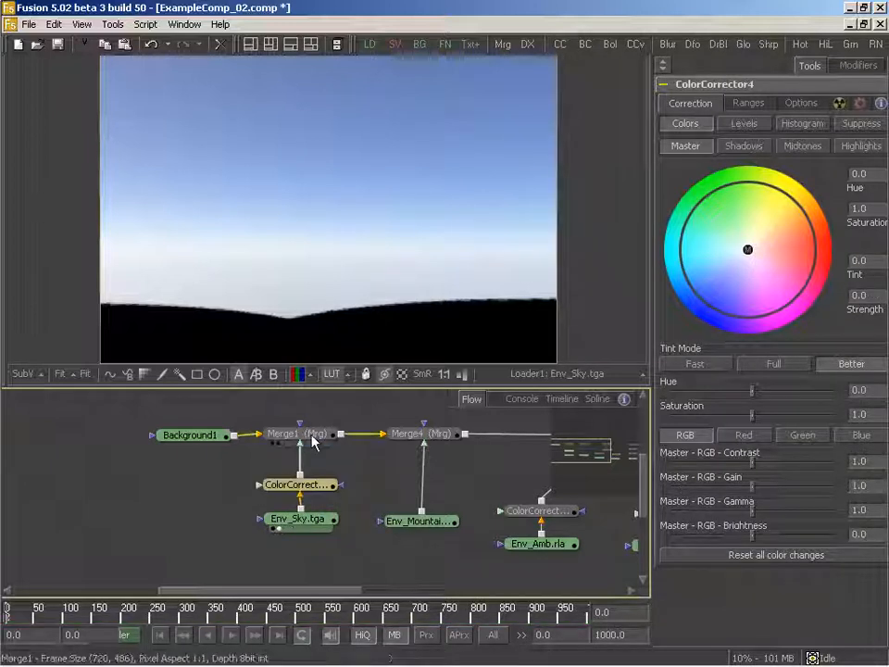
{"action": "left_click_drag", "start_coordinate": [306, 435], "coordinate": [335, 150]}
- Darken the sky with a master RGB gain of about 0.178 and tint it blue at about 0.320 strength
{"action": "left_click_drag", "start_coordinate": [340, 449], "coordinate": [277, 453]}
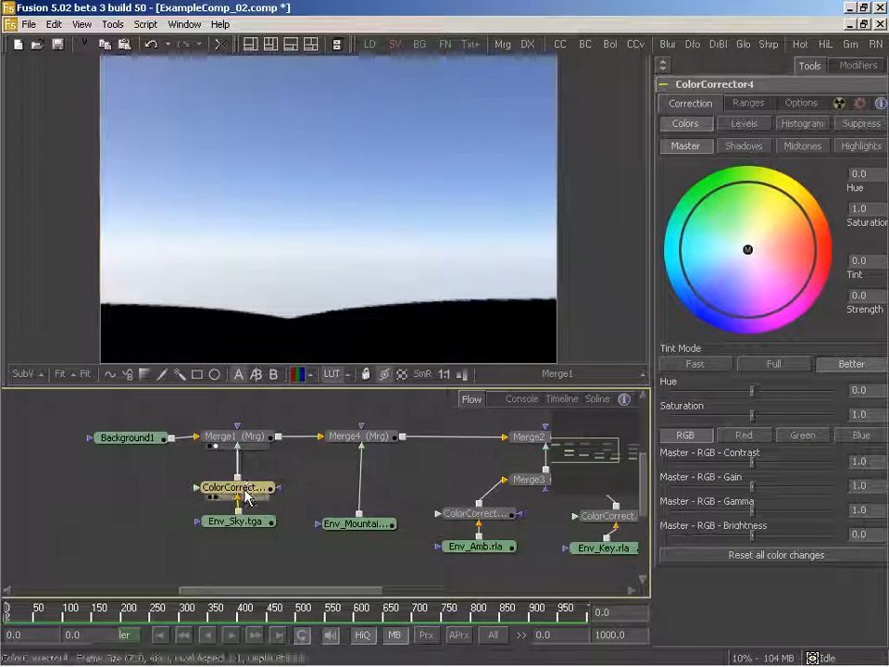
{"action": "left_click_drag", "start_coordinate": [752, 492], "coordinate": [691, 491]}
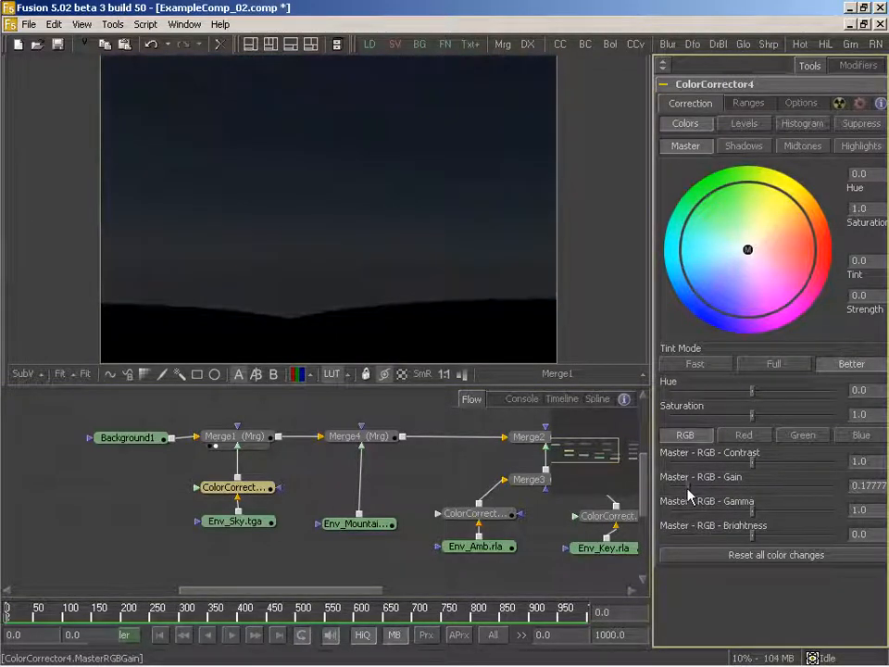
{"action": "mouse_move", "coordinate": [752, 276]}
{"action": "left_mouse_down"}
{"action": "mouse_move", "coordinate": [749, 249]}
{"action": "mouse_move", "coordinate": [698, 262]}
{"action": "mouse_move", "coordinate": [713, 259]}
{"action": "left_mouse_up"}
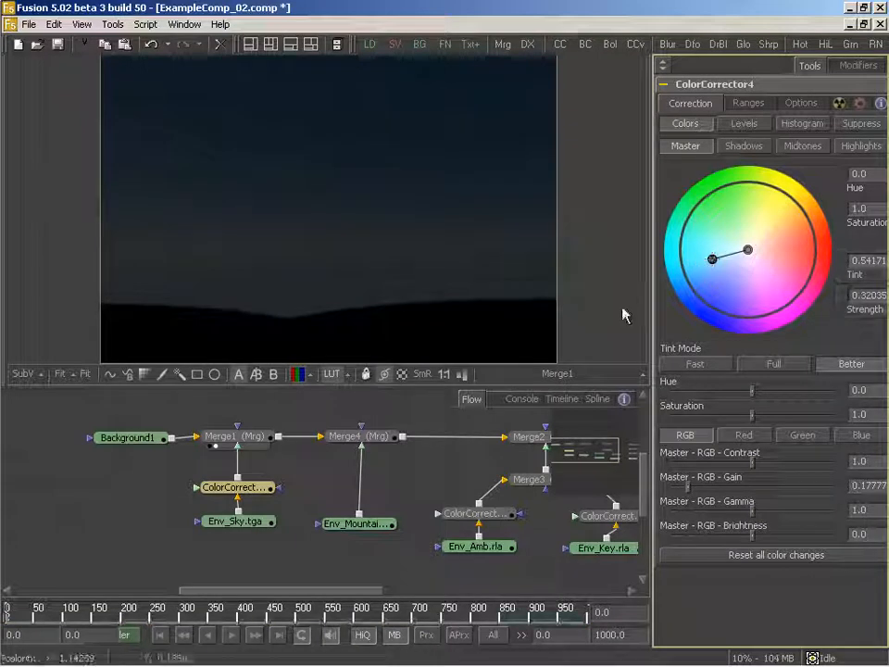
- With Merge4 displayed, insert a Color Corrector after the Env_Mountains.tga loader and set its master RGB gain to about 0.144
{"action": "left_click_drag", "start_coordinate": [381, 441], "coordinate": [358, 107]}
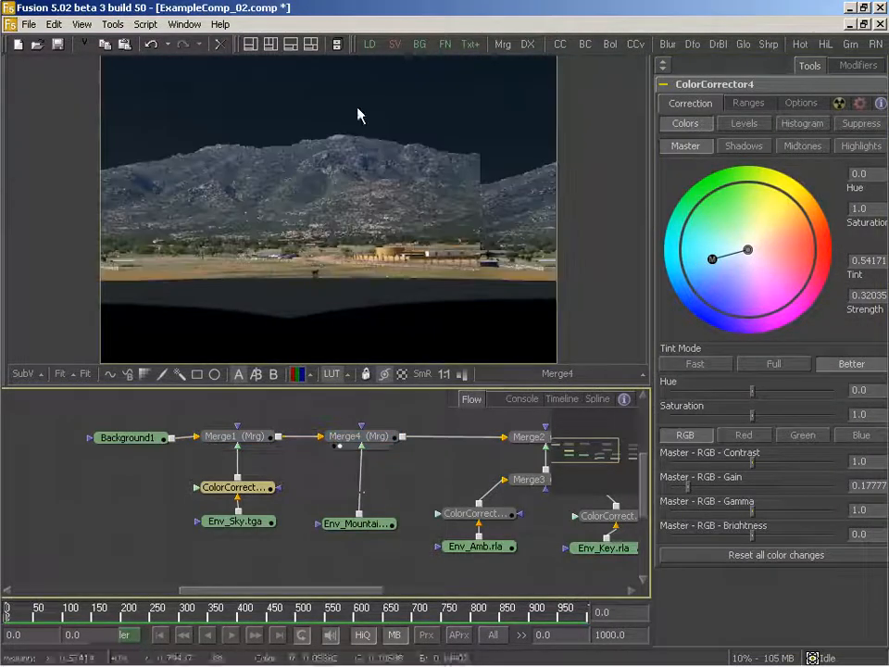
{"action": "left_click_drag", "start_coordinate": [394, 450], "coordinate": [301, 439]}
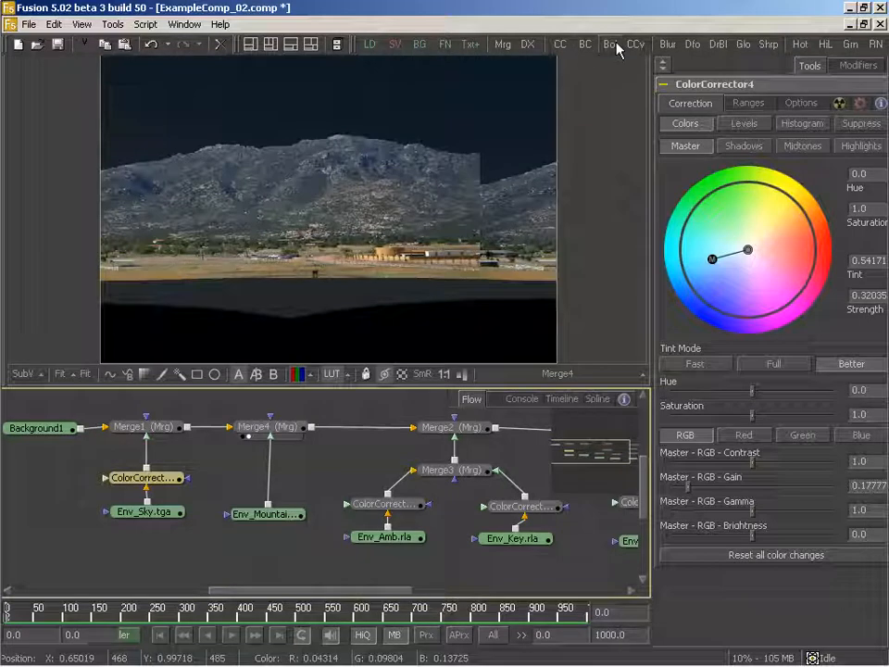
{"action": "left_click_drag", "start_coordinate": [582, 52], "coordinate": [270, 468]}
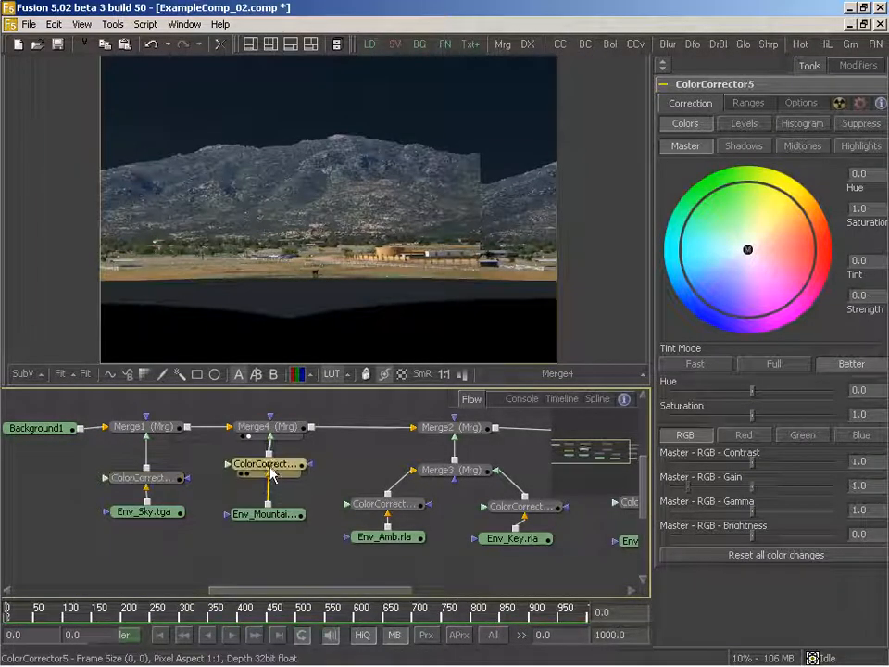
{"action": "left_click_drag", "start_coordinate": [753, 485], "coordinate": [685, 493]}
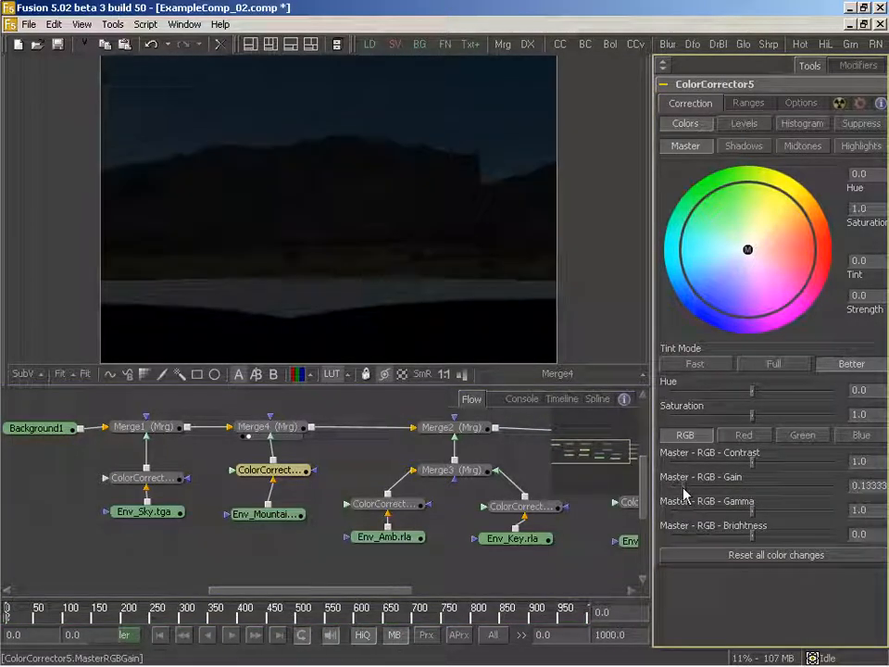
- Display Merge2 and Merge5 in turn to check the darkened composite without and with the depth fog
{"action": "left_click_drag", "start_coordinate": [459, 429], "coordinate": [402, 156]}
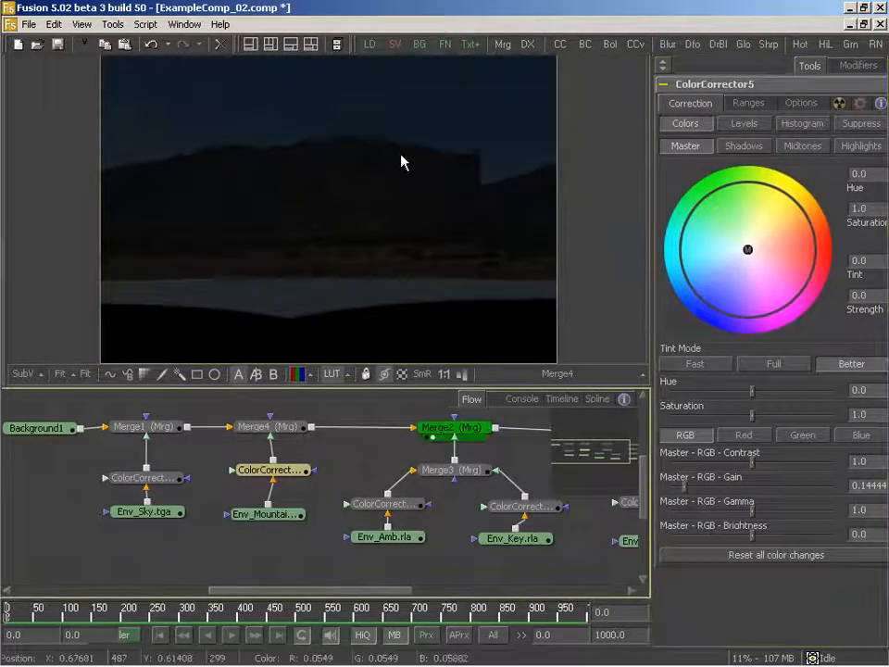
{"action": "left_click_drag", "start_coordinate": [473, 494], "coordinate": [342, 499]}
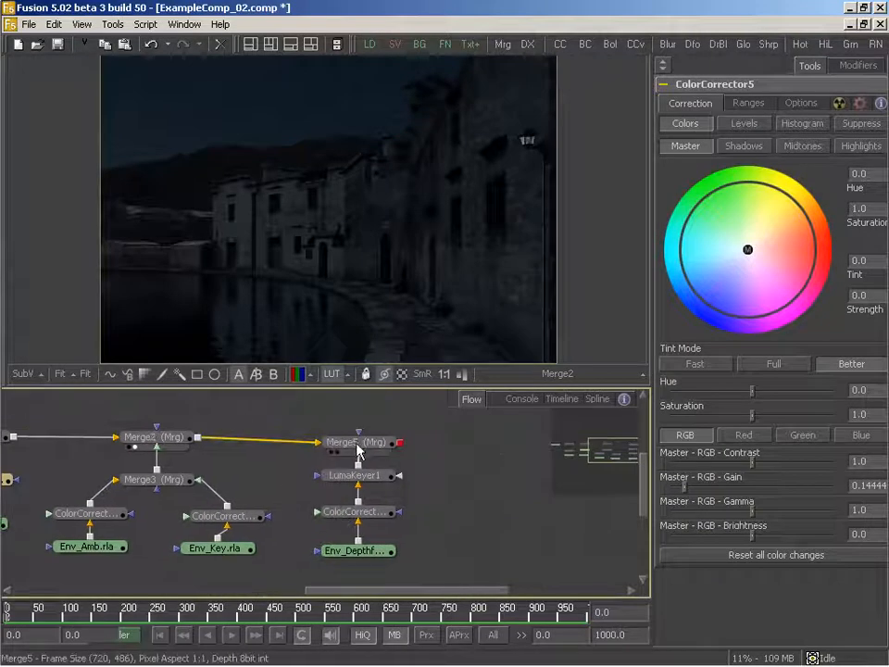
{"action": "left_click_drag", "start_coordinate": [359, 445], "coordinate": [363, 201]}
- Move the depth fog branch down to make room below Merge5 and display LumaKeyer1 in the viewer
{"action": "left_click_drag", "start_coordinate": [411, 512], "coordinate": [449, 505]}
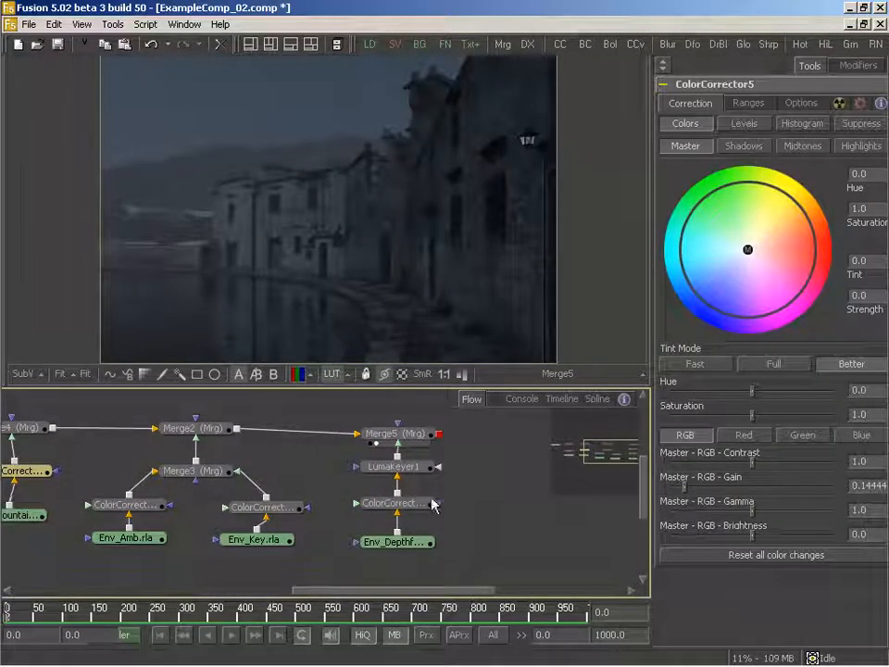
{"action": "left_click", "coordinate": [397, 515]}
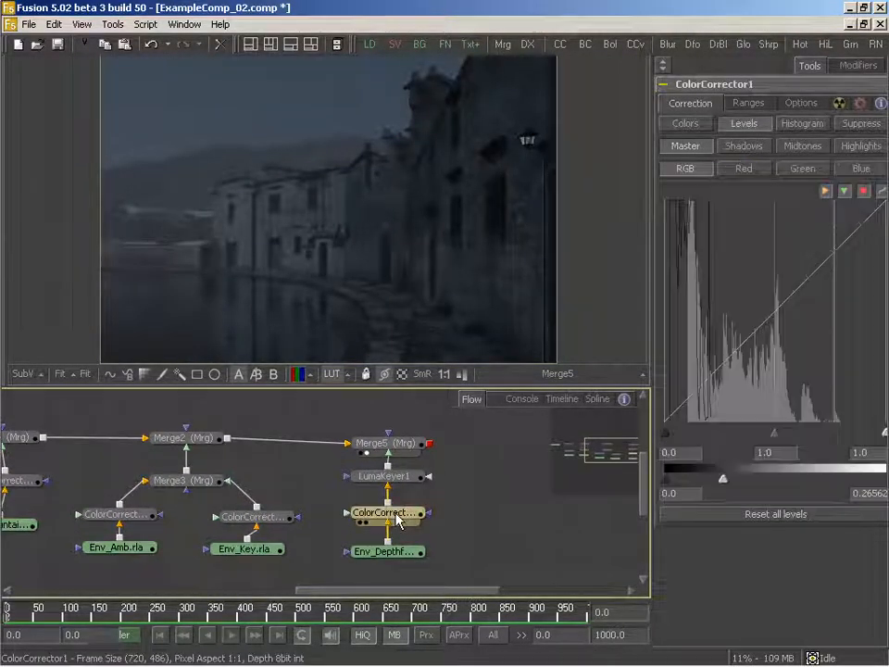
{"action": "left_click_drag", "start_coordinate": [448, 462], "coordinate": [390, 583]}
{"action": "left_click_drag", "start_coordinate": [408, 478], "coordinate": [396, 180]}
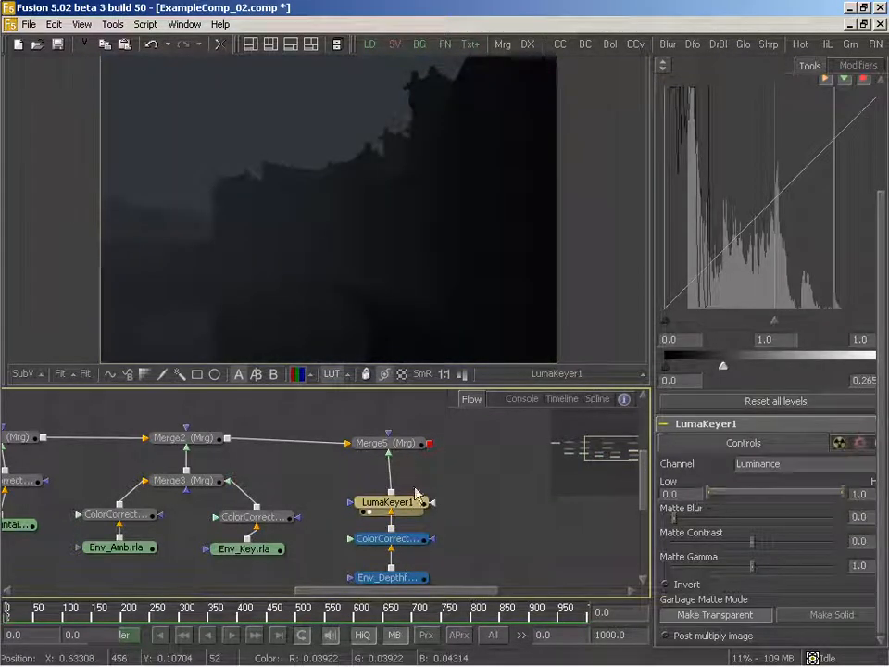
- Insert a Color Corrector between LumaKeyer1 and Merge5, display Merge5, and set the corrector's master RGB gain to about 0.167
{"action": "left_click_drag", "start_coordinate": [560, 51], "coordinate": [389, 474]}
{"action": "left_click_drag", "start_coordinate": [382, 442], "coordinate": [403, 302]}
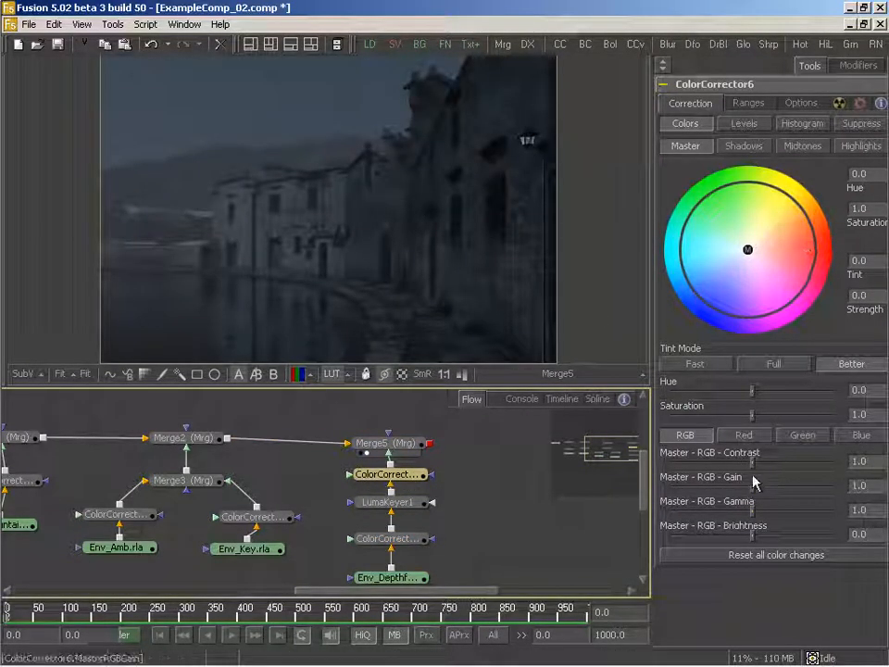
{"action": "left_click_drag", "start_coordinate": [751, 486], "coordinate": [686, 492]}
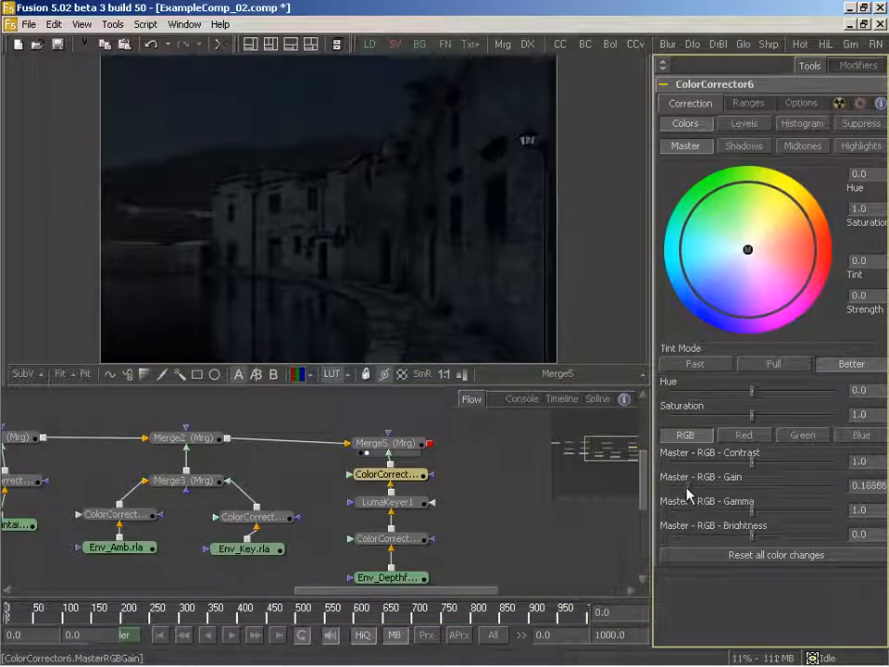
- Examine the darkened Merge5 composite and review the settings of the Color Corrector on Env_Key.rla
{"action": "left_click_drag", "start_coordinate": [423, 323], "coordinate": [418, 324]}
{"action": "left_click_drag", "start_coordinate": [319, 470], "coordinate": [423, 452]}
{"action": "left_click_drag", "start_coordinate": [402, 387], "coordinate": [402, 407]}
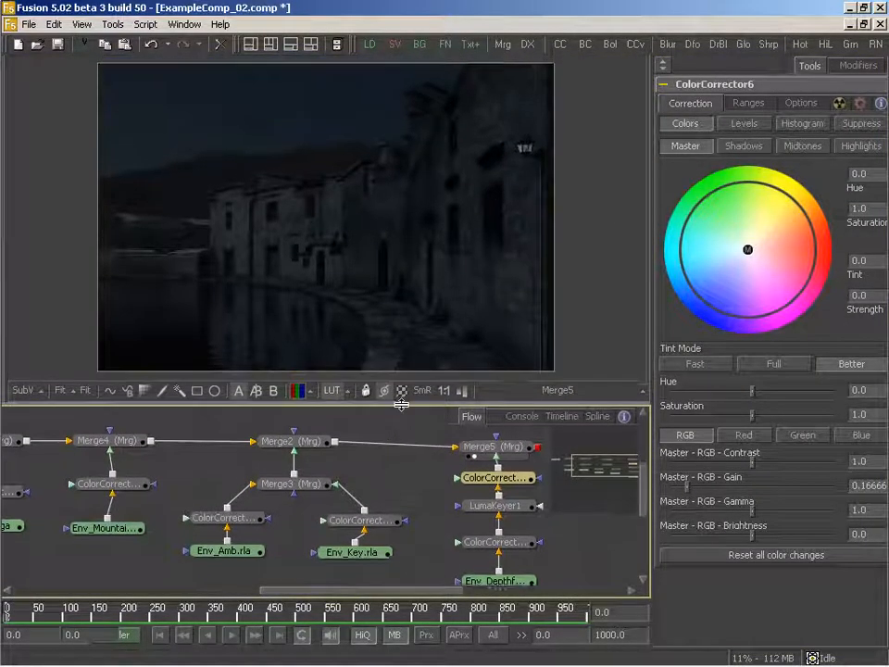
{"action": "left_click_drag", "start_coordinate": [386, 328], "coordinate": [373, 333]}
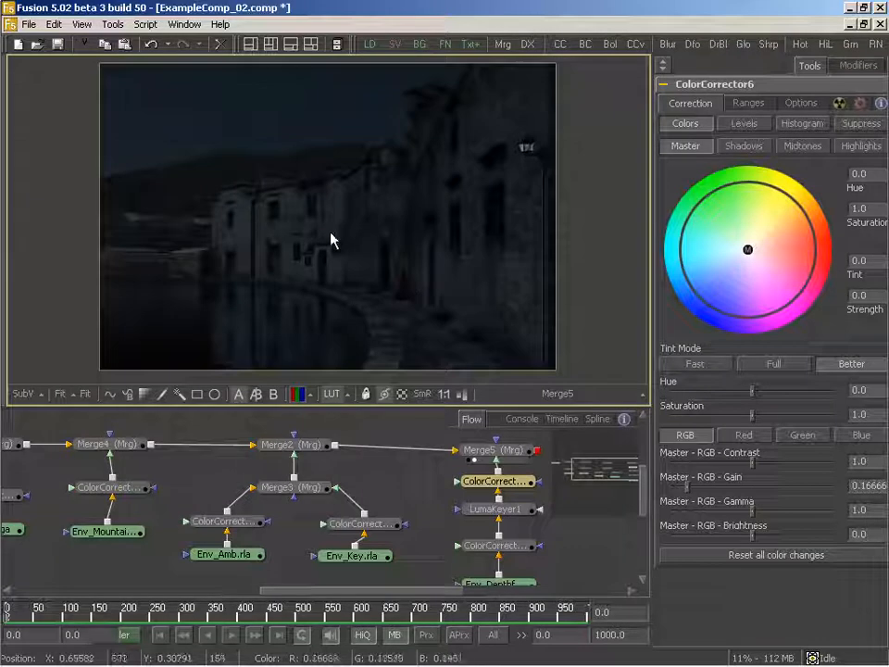
{"action": "left_click_drag", "start_coordinate": [427, 274], "coordinate": [417, 274]}
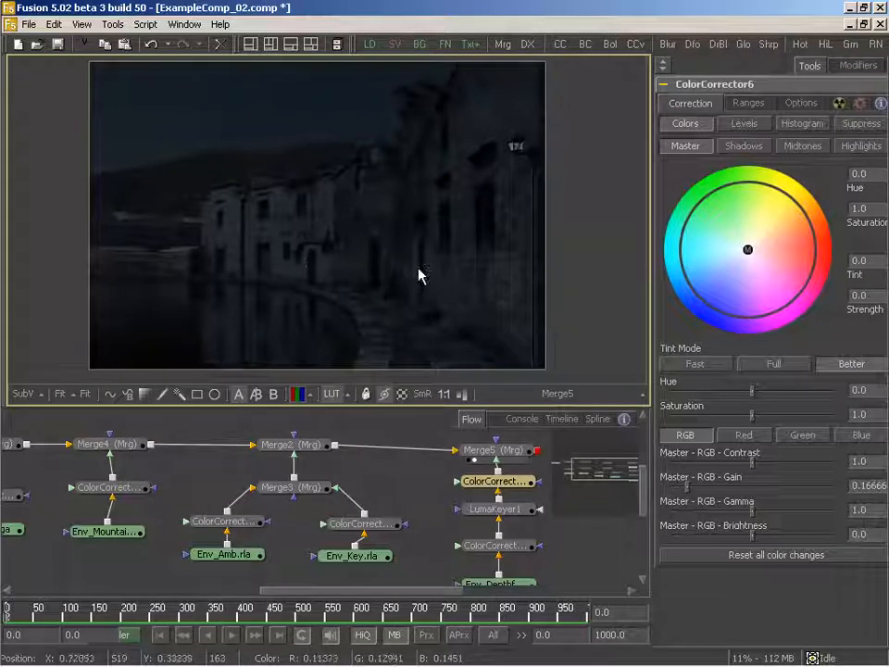
{"action": "left_click_drag", "start_coordinate": [373, 248], "coordinate": [372, 249]}
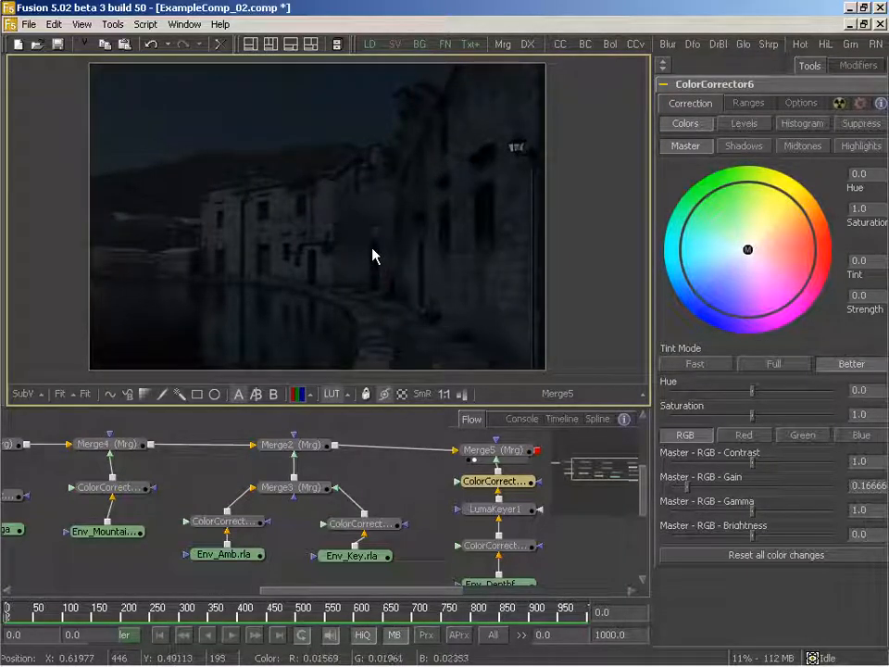
{"action": "left_click_drag", "start_coordinate": [403, 297], "coordinate": [415, 300]}
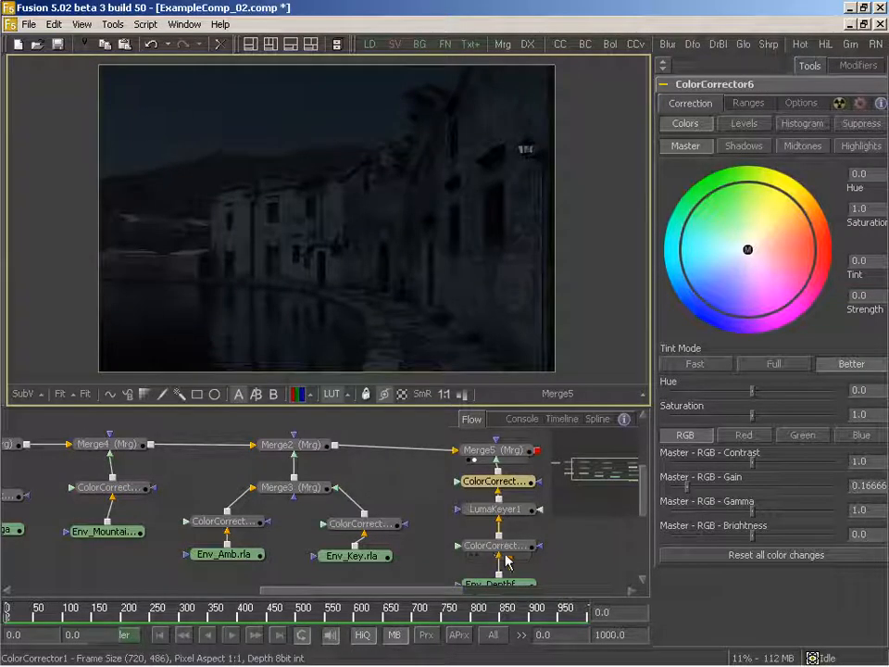
{"action": "mouse_move", "coordinate": [399, 508]}
{"action": "left_mouse_down"}
{"action": "mouse_move", "coordinate": [408, 507]}
{"action": "mouse_move", "coordinate": [399, 503]}
{"action": "left_mouse_up"}
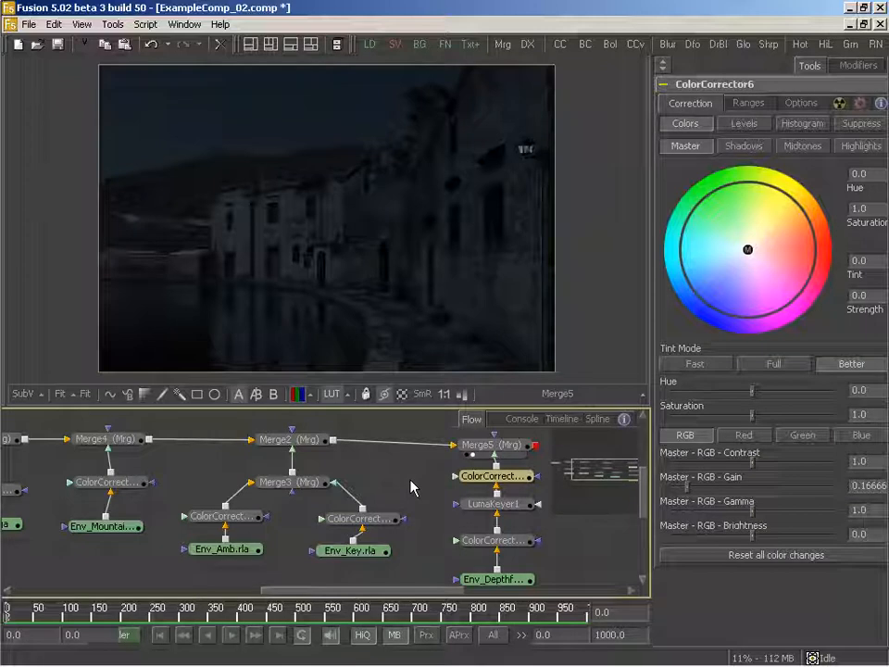
{"action": "left_click_drag", "start_coordinate": [408, 484], "coordinate": [394, 484]}
{"action": "left_click_drag", "start_coordinate": [367, 521], "coordinate": [358, 518]}
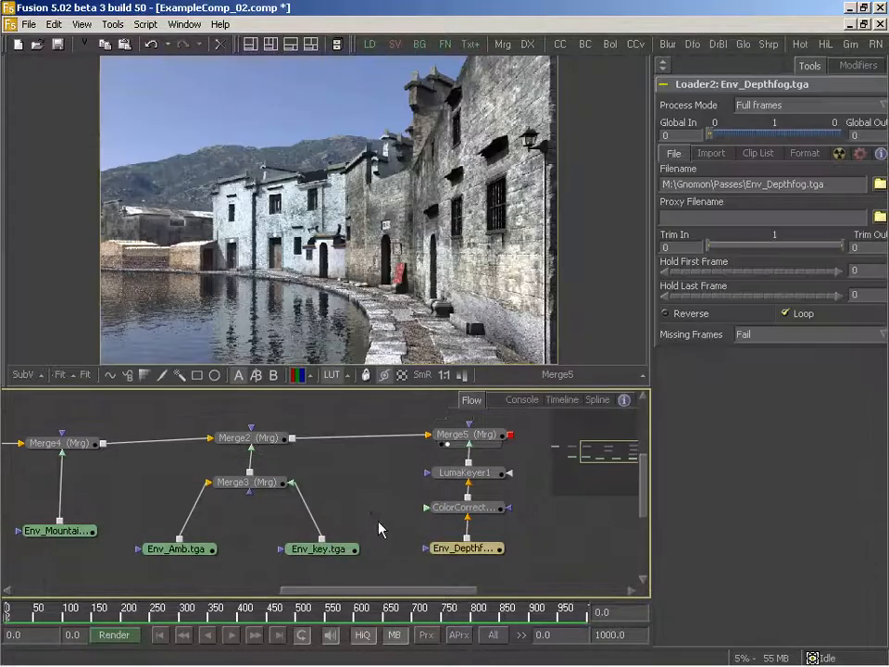
{"action": "left_click_drag", "start_coordinate": [241, 512], "coordinate": [398, 514]}
{"action": "left_click_drag", "start_coordinate": [253, 469], "coordinate": [229, 498]}
{"action": "left_click_drag", "start_coordinate": [309, 486], "coordinate": [334, 493]}
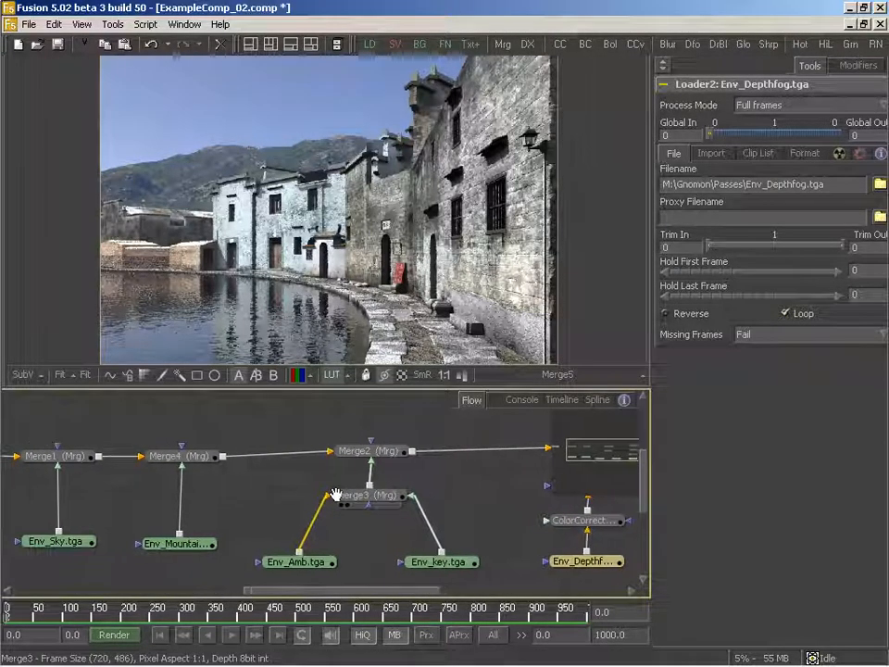
- Review the daytime composite's node flow from the depth fog branch and Merge5 back to Env_Sky.tga and Background1
{"action": "left_click", "coordinate": [187, 468]}
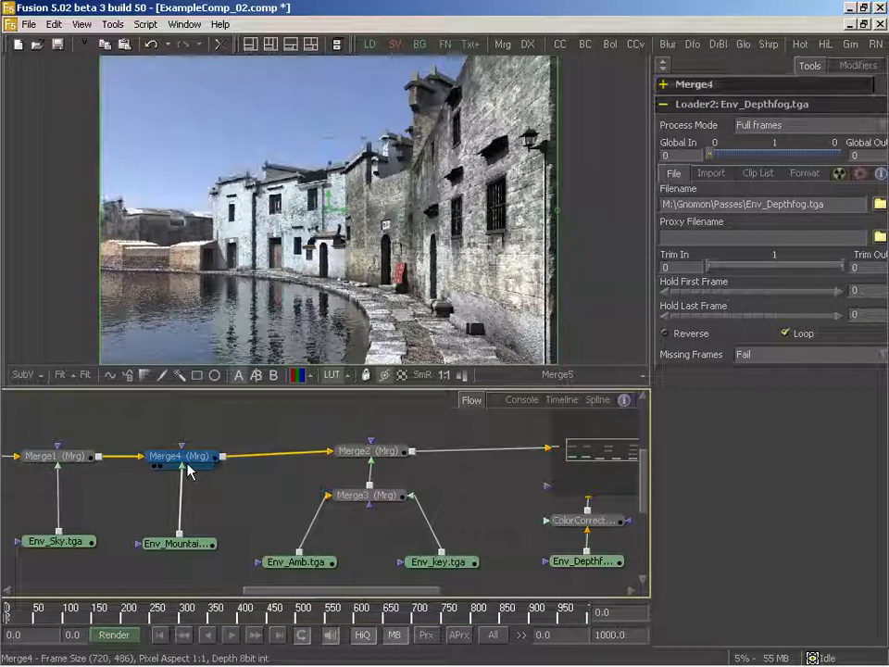
{"action": "left_click_drag", "start_coordinate": [433, 532], "coordinate": [285, 515]}
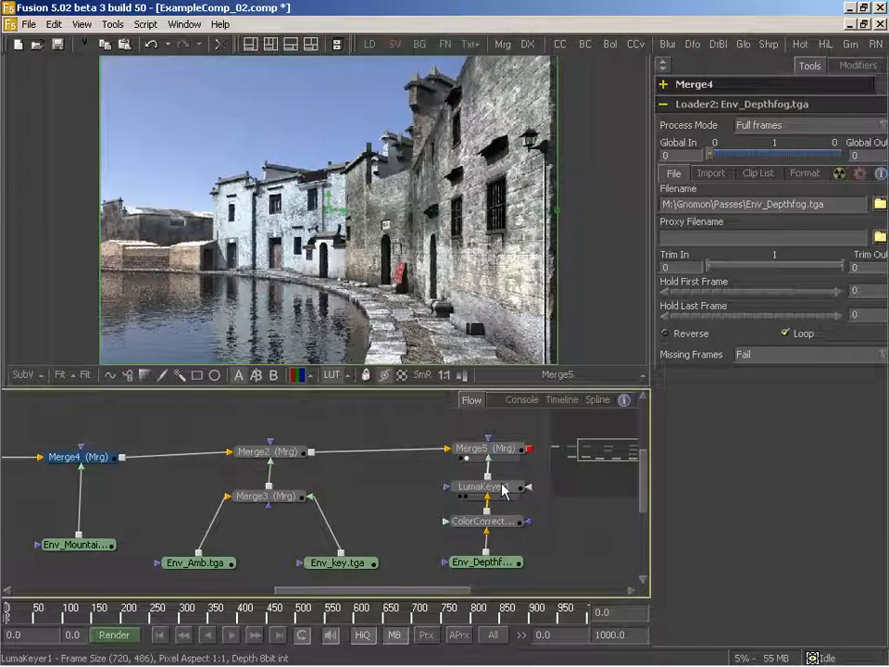
{"action": "left_click_drag", "start_coordinate": [213, 524], "coordinate": [287, 516]}
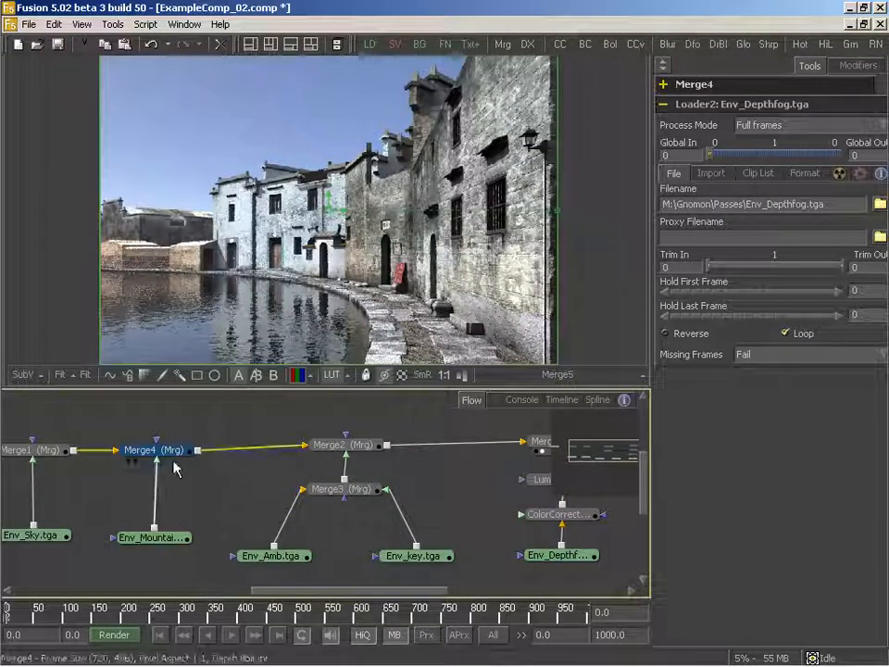
{"action": "left_click_drag", "start_coordinate": [189, 496], "coordinate": [262, 494]}
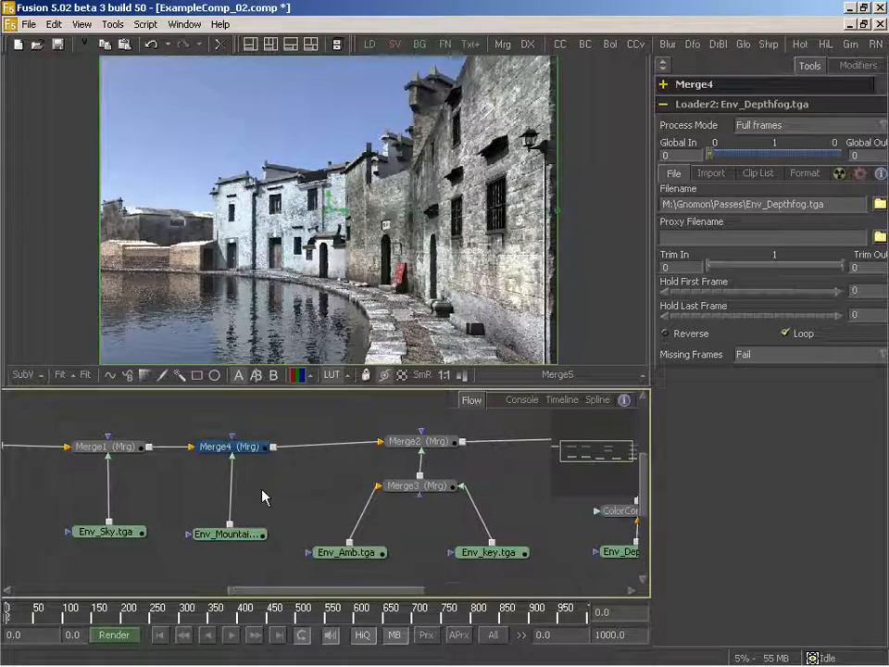
{"action": "left_click_drag", "start_coordinate": [326, 470], "coordinate": [170, 480]}
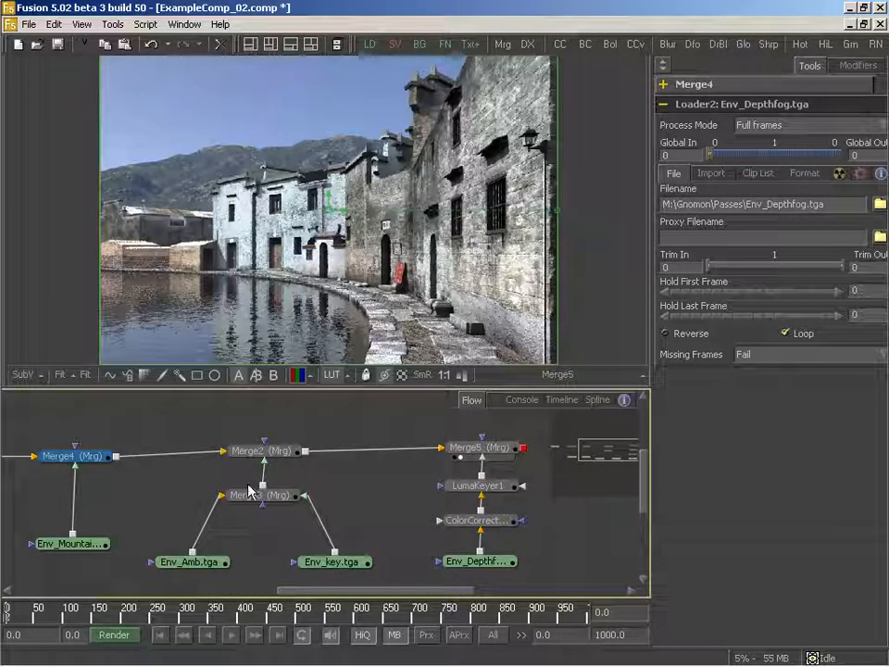
{"action": "left_click_drag", "start_coordinate": [245, 493], "coordinate": [357, 473]}
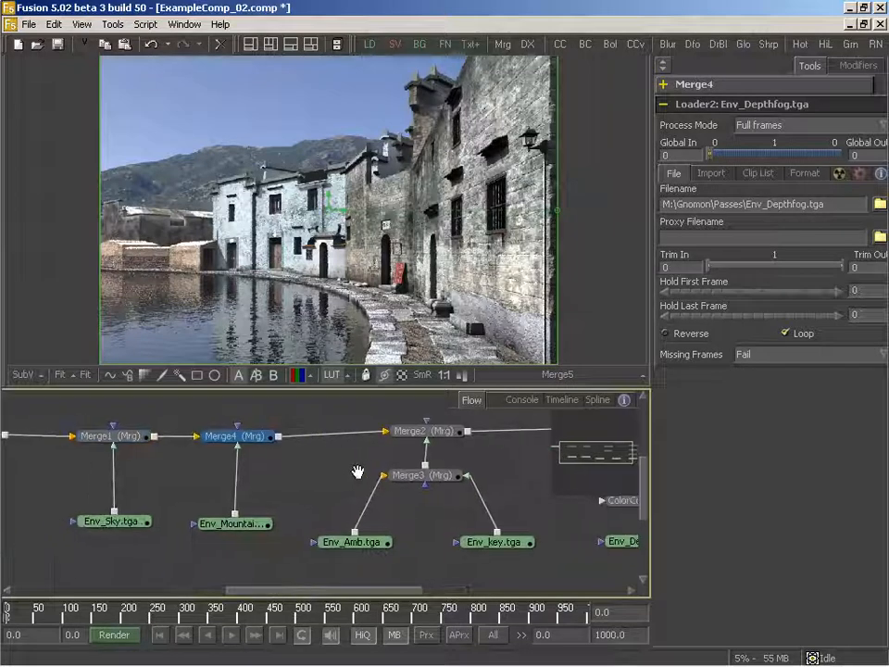
{"action": "left_click_drag", "start_coordinate": [123, 499], "coordinate": [256, 507]}
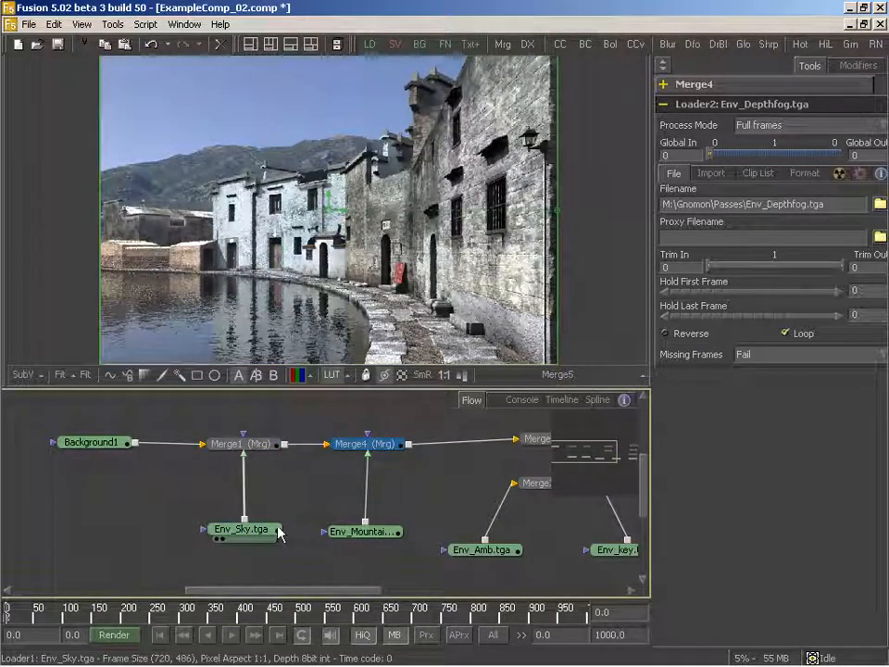
{"action": "left_click_drag", "start_coordinate": [280, 532], "coordinate": [312, 512]}
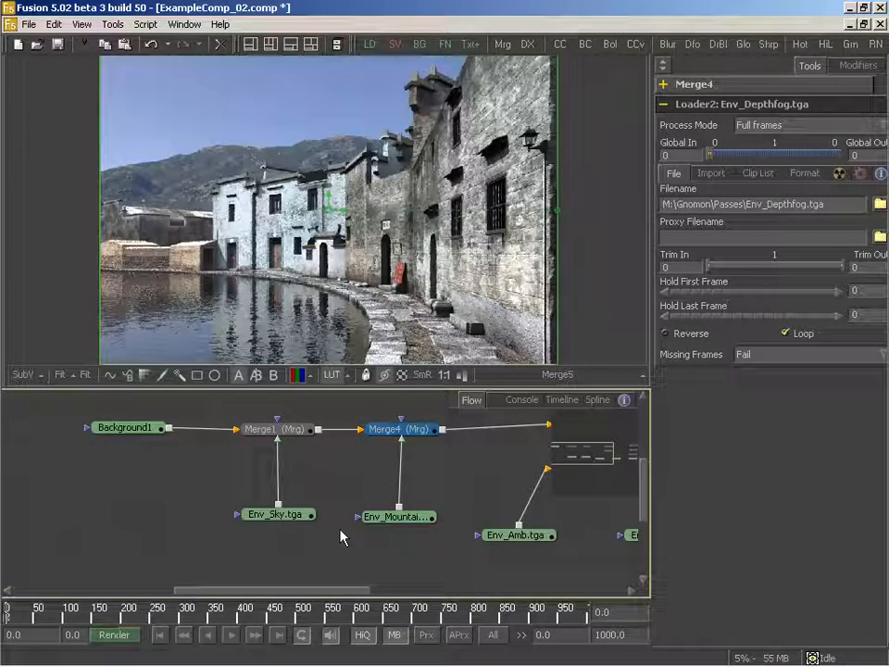
{"action": "left_click_drag", "start_coordinate": [313, 525], "coordinate": [329, 523]}
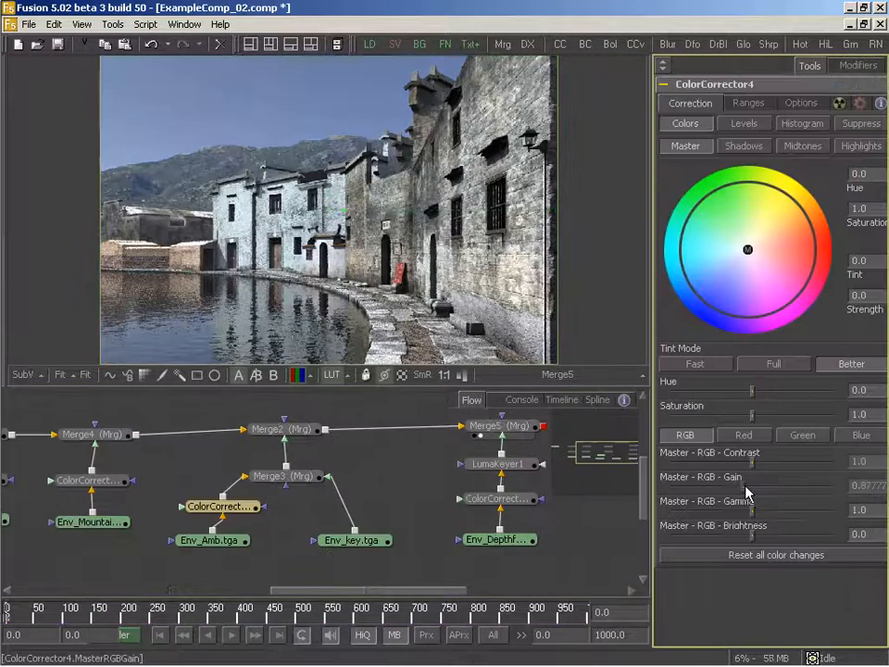
- Set the Env_Amb.tga corrector's master RGB gain to about 0.844 and add a Color Corrector after Env_key.tga with gain about 1.352
{"action": "left_click_drag", "start_coordinate": [749, 493], "coordinate": [744, 491]}
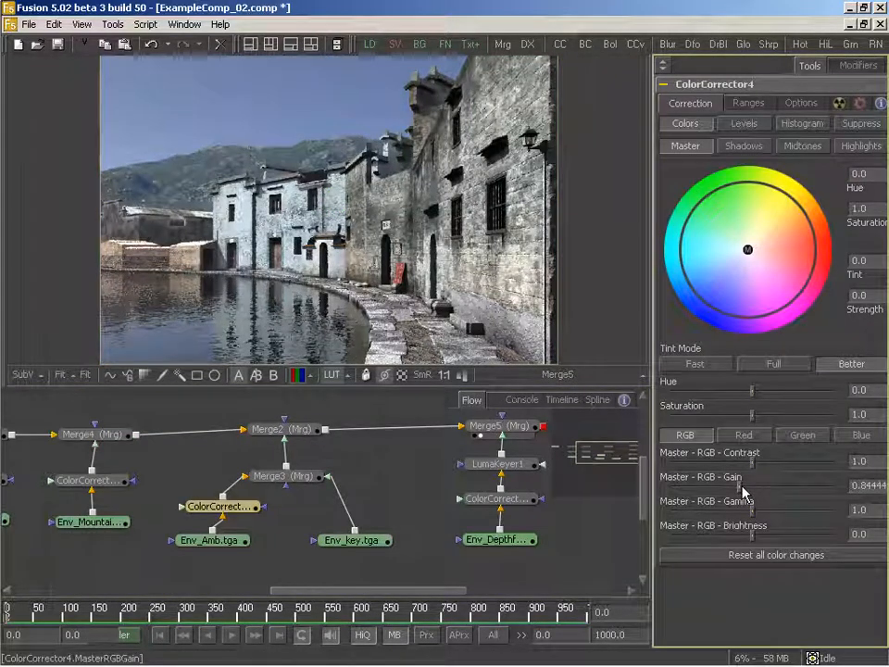
{"action": "left_click_drag", "start_coordinate": [585, 46], "coordinate": [347, 510]}
{"action": "left_click_drag", "start_coordinate": [751, 492], "coordinate": [760, 498]}
{"action": "left_click_drag", "start_coordinate": [421, 535], "coordinate": [386, 531]}
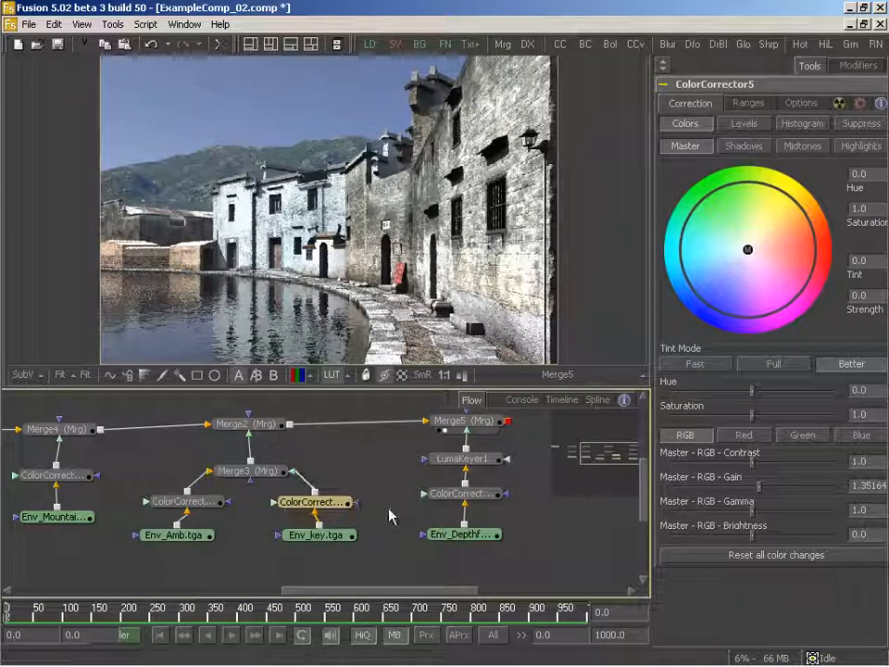
- Tint the Env_key.tga corrector warm orange at about 0.053 strength, viewing first the corrector and then Merge3
{"action": "left_click", "coordinate": [297, 545]}
{"action": "left_click_drag", "start_coordinate": [327, 503], "coordinate": [356, 215]}
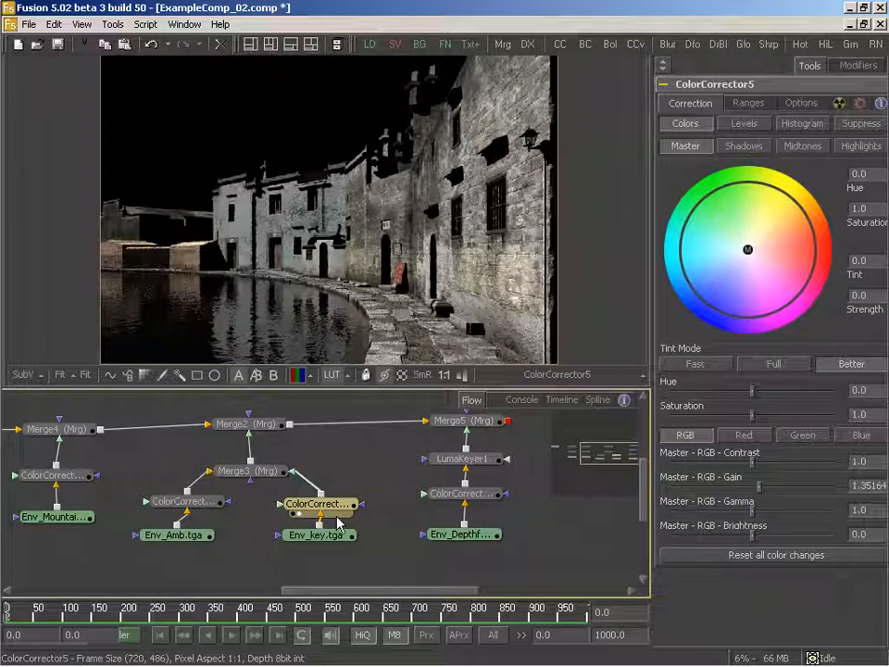
{"action": "left_click_drag", "start_coordinate": [746, 251], "coordinate": [757, 244]}
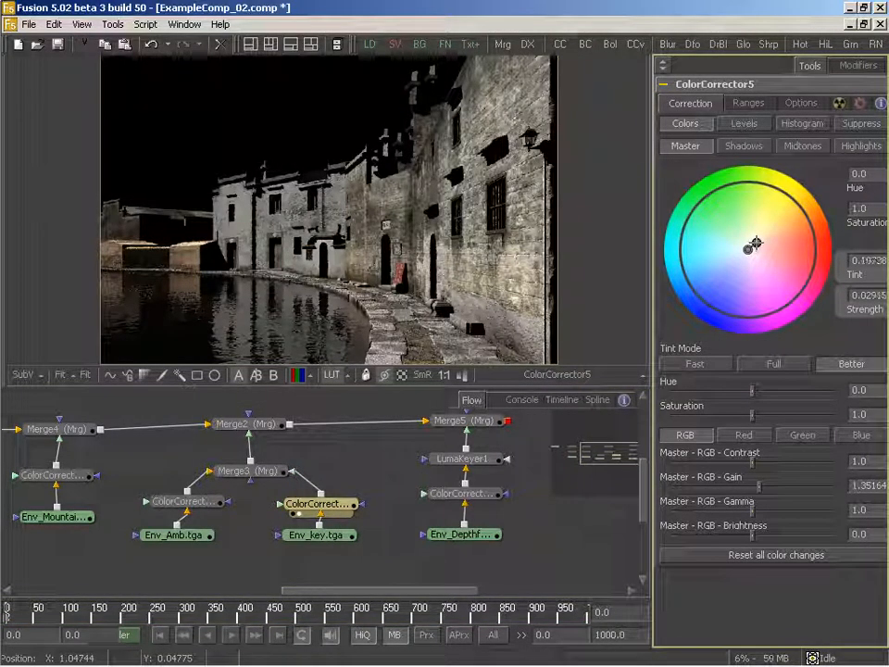
{"action": "left_click_drag", "start_coordinate": [270, 472], "coordinate": [301, 278]}
{"action": "left_click_drag", "start_coordinate": [326, 469], "coordinate": [353, 471]}
{"action": "left_click_drag", "start_coordinate": [754, 244], "coordinate": [770, 231]}
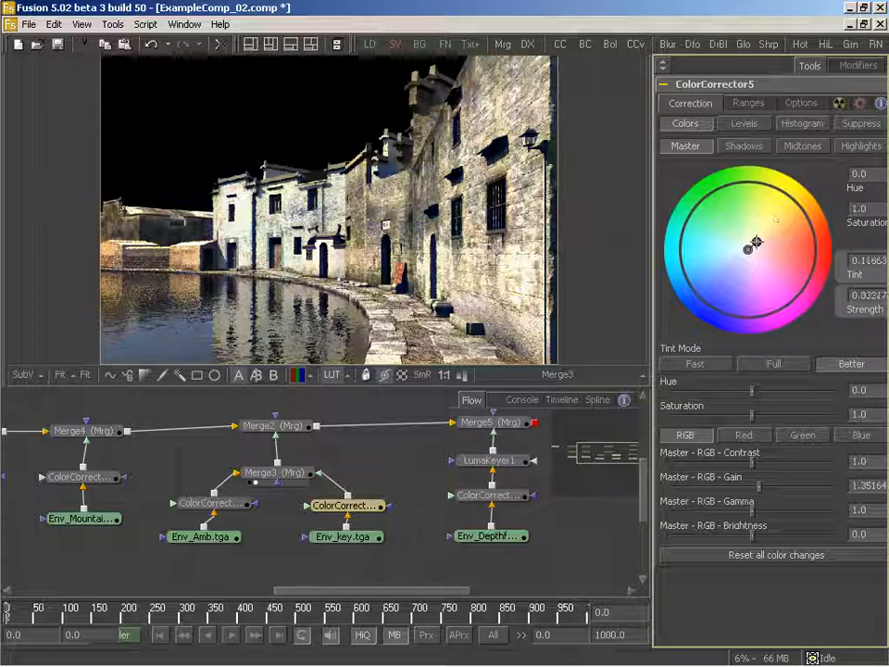
- Display Merge2 and Merge5 in turn to check the warmer key light in the full composite
{"action": "left_click_drag", "start_coordinate": [317, 513], "coordinate": [241, 534]}
{"action": "left_click_drag", "start_coordinate": [292, 577], "coordinate": [261, 575]}
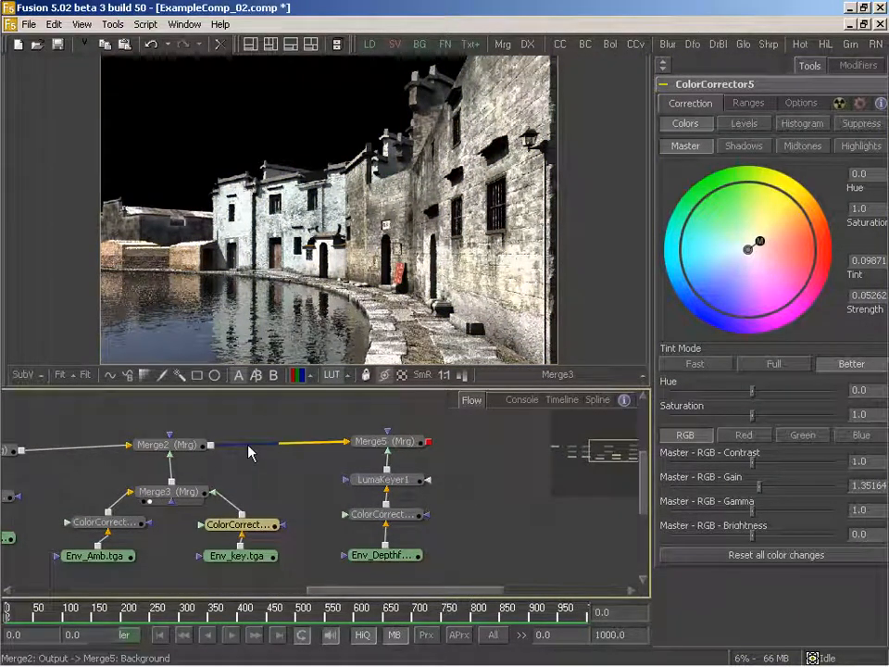
{"action": "left_click_drag", "start_coordinate": [172, 445], "coordinate": [127, 335]}
{"action": "left_click_drag", "start_coordinate": [395, 445], "coordinate": [291, 336]}
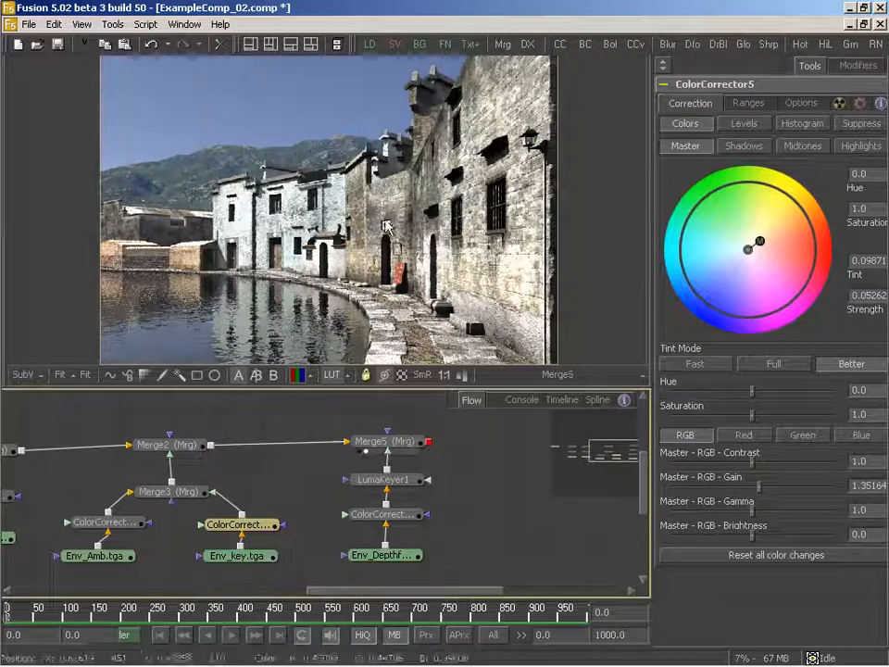
- Move Env_key.tga and its Color Corrector down and insert a Glow between the corrector and Merge3
{"action": "left_click_drag", "start_coordinate": [307, 533], "coordinate": [352, 552]}
{"action": "mouse_move", "coordinate": [370, 503]}
{"action": "left_mouse_down"}
{"action": "mouse_move", "coordinate": [371, 537]}
{"action": "mouse_move", "coordinate": [370, 521]}
{"action": "left_mouse_up"}
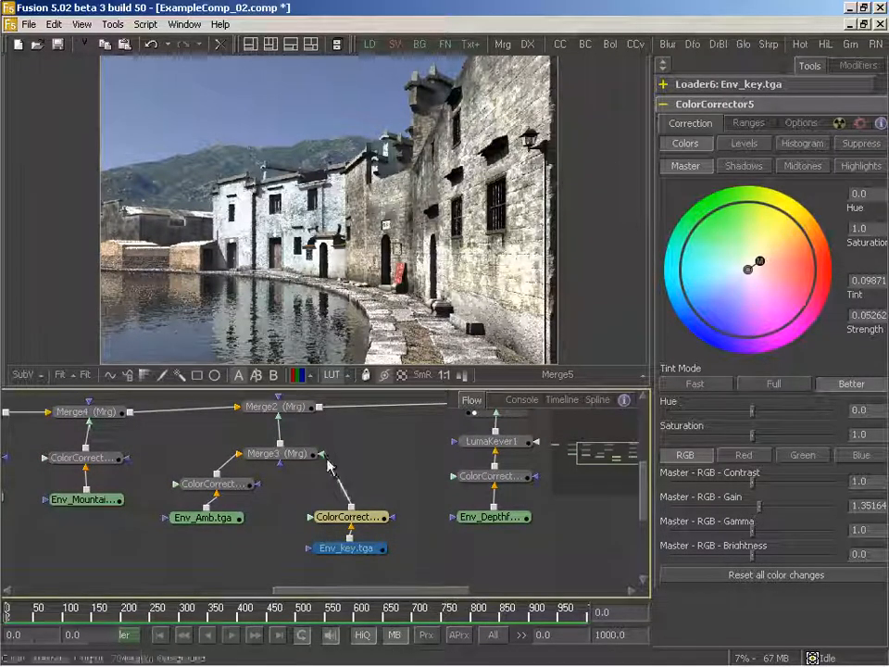
{"action": "left_click_drag", "start_coordinate": [716, 44], "coordinate": [341, 479]}
- Display Env_key.tga, its Color Corrector and Glow1 in turn, placing the Glow node directly above the corrector
{"action": "left_click_drag", "start_coordinate": [351, 554], "coordinate": [339, 278]}
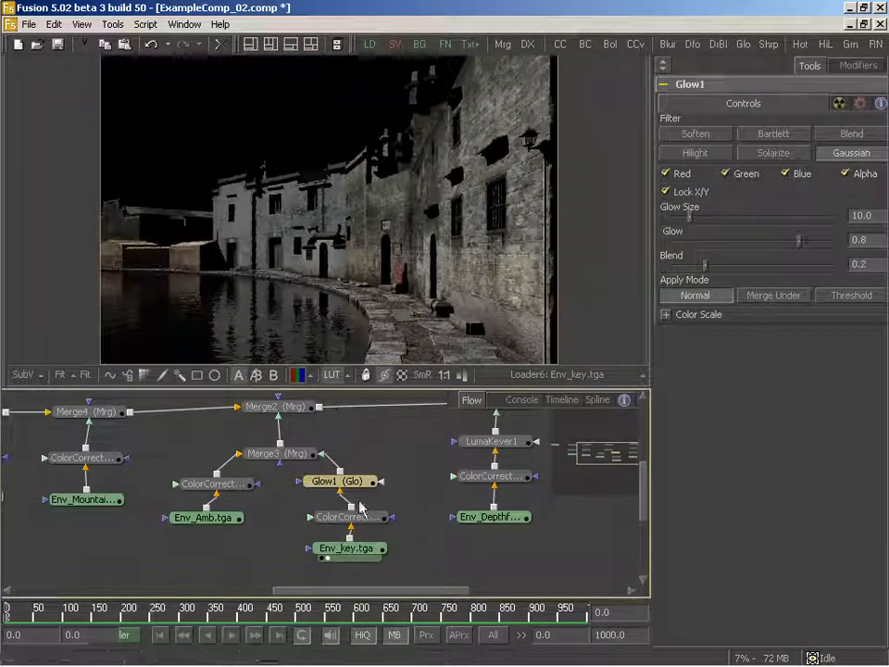
{"action": "left_click_drag", "start_coordinate": [361, 507], "coordinate": [373, 194]}
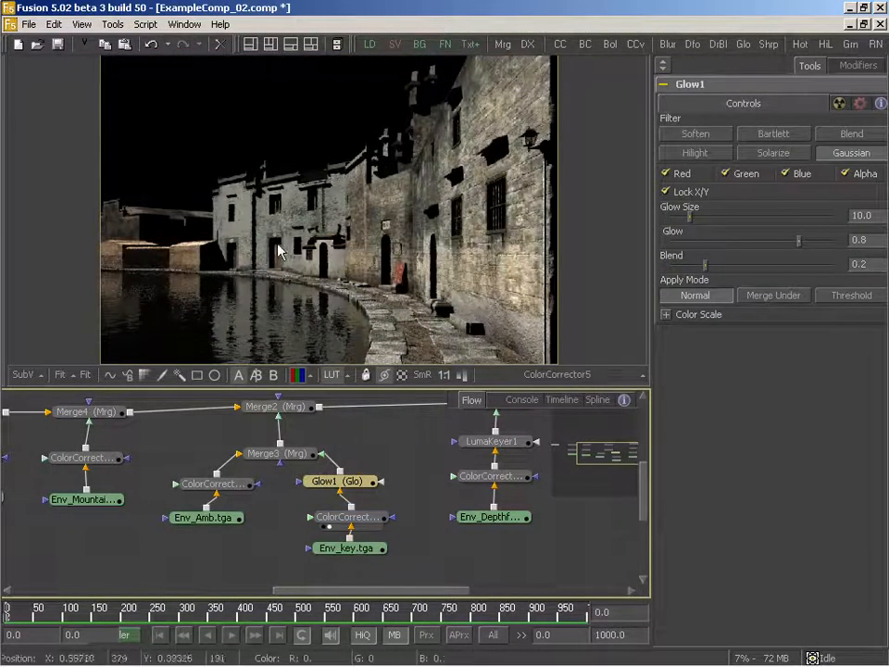
{"action": "mouse_move", "coordinate": [353, 483]}
{"action": "left_mouse_down"}
{"action": "mouse_move", "coordinate": [402, 454]}
{"action": "mouse_move", "coordinate": [380, 471]}
{"action": "mouse_move", "coordinate": [372, 503]}
{"action": "mouse_move", "coordinate": [364, 498]}
{"action": "left_mouse_up"}
{"action": "key", "text": "2"}
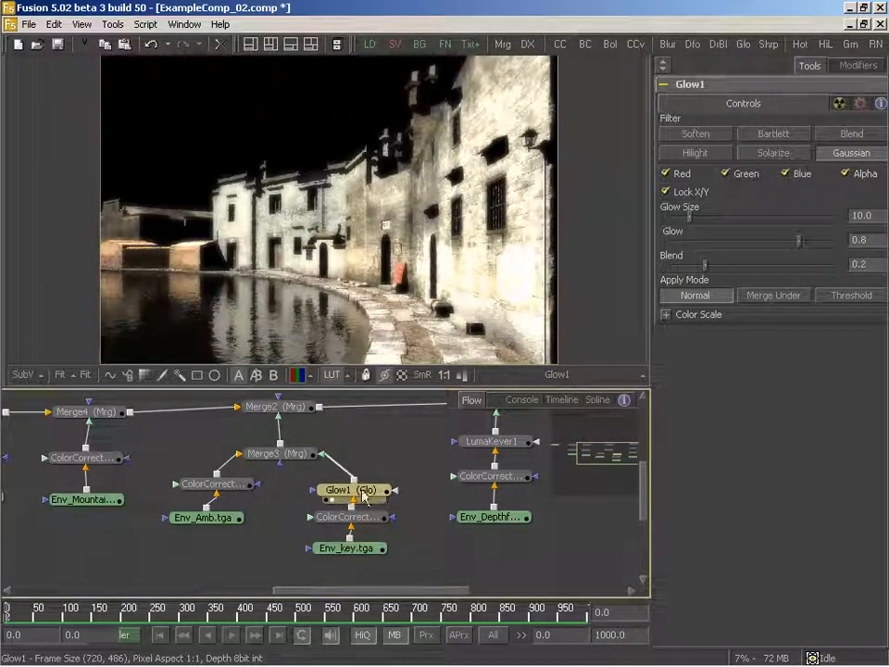
- Switch the Glow's apply mode to Threshold with a high value of about 0.669 and display Merge3
{"action": "left_click", "coordinate": [839, 294]}
{"action": "left_click_drag", "start_coordinate": [823, 325], "coordinate": [802, 330]}
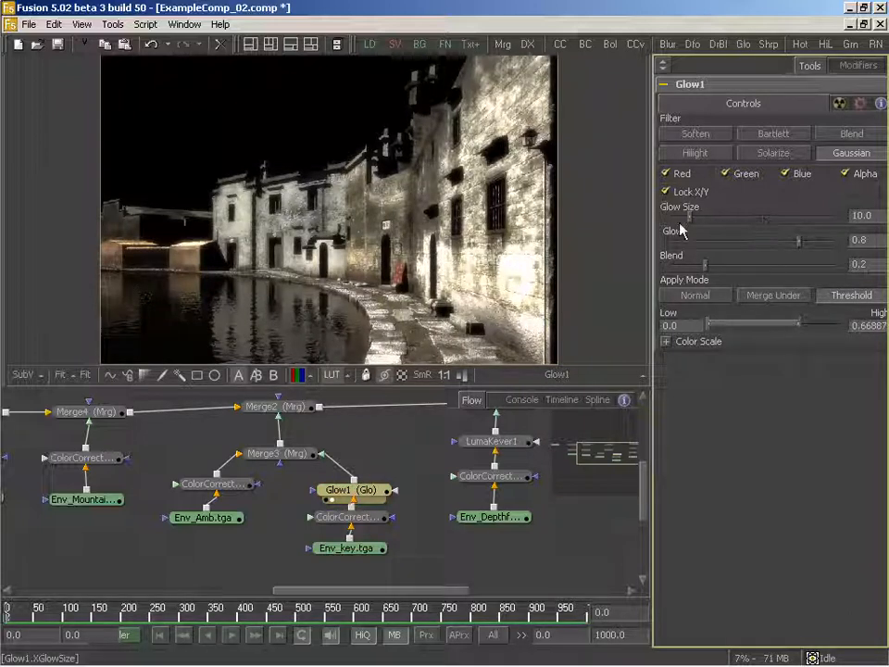
{"action": "left_click_drag", "start_coordinate": [289, 453], "coordinate": [293, 76]}
{"action": "left_click_drag", "start_coordinate": [357, 446], "coordinate": [345, 470]}
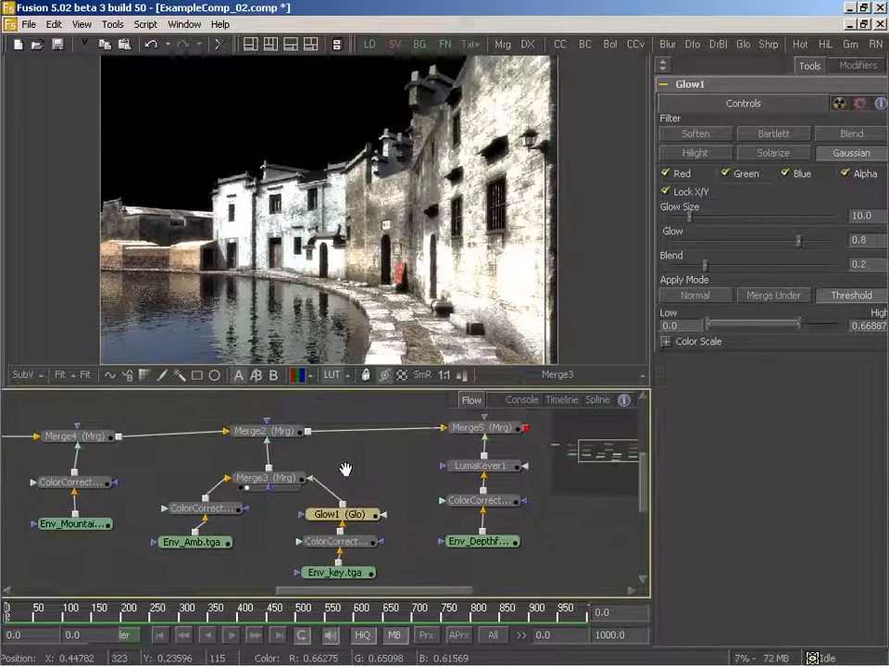
- Display Merge2 and Merge5 in turn and lower the Glow1 node's glow amount to about 0.243
{"action": "left_click_drag", "start_coordinate": [273, 433], "coordinate": [289, 319]}
{"action": "left_click_drag", "start_coordinate": [525, 526], "coordinate": [281, 530]}
{"action": "left_click_drag", "start_coordinate": [229, 429], "coordinate": [263, 171]}
{"action": "left_click_drag", "start_coordinate": [228, 470], "coordinate": [431, 451]}
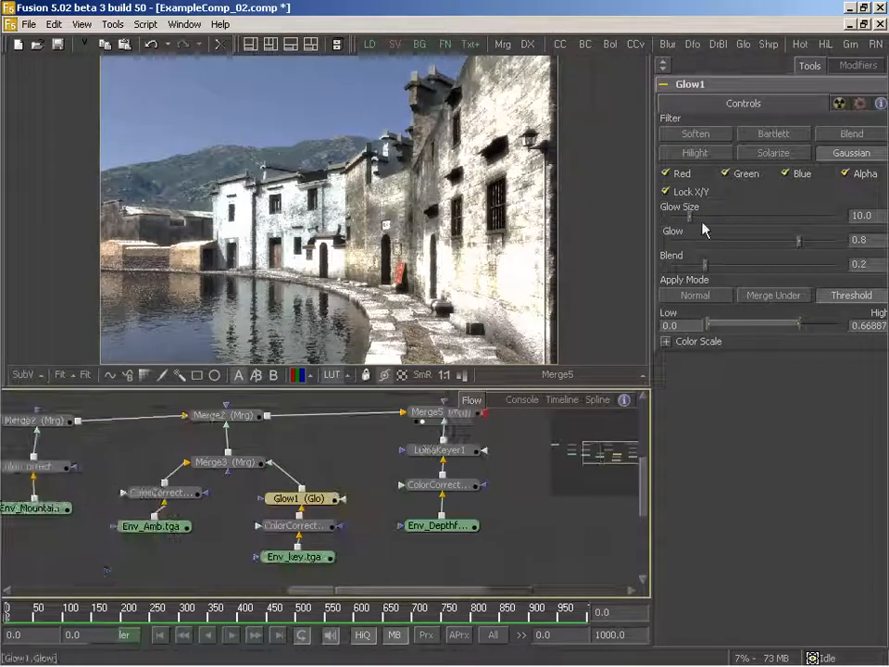
{"action": "left_click_drag", "start_coordinate": [801, 247], "coordinate": [713, 250]}
- Add a Color Corrector after Merge5, display its output, space it away from the merge and lower its master saturation
{"action": "left_click_drag", "start_coordinate": [417, 424], "coordinate": [237, 455]}
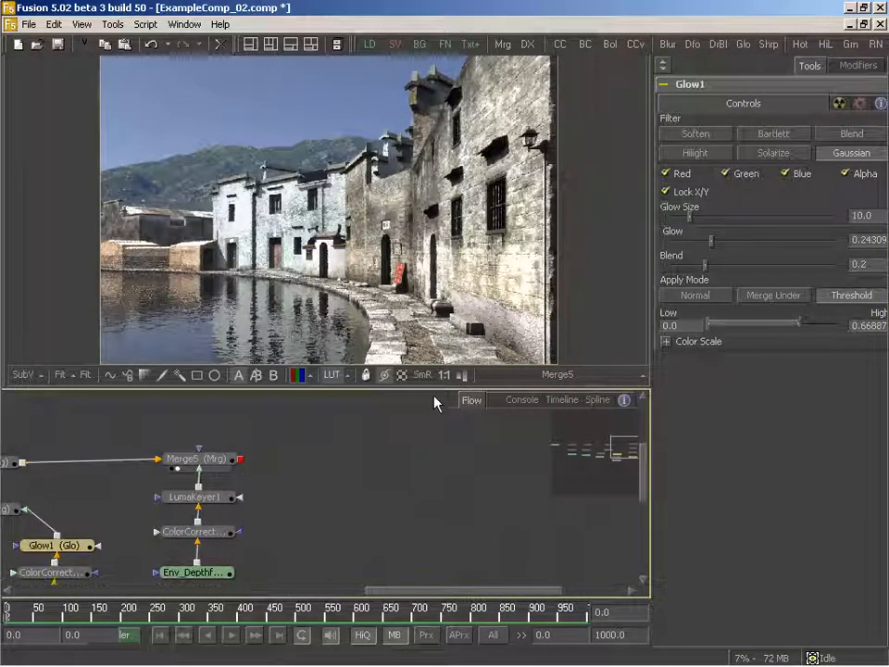
{"action": "left_click_drag", "start_coordinate": [326, 473], "coordinate": [326, 470]}
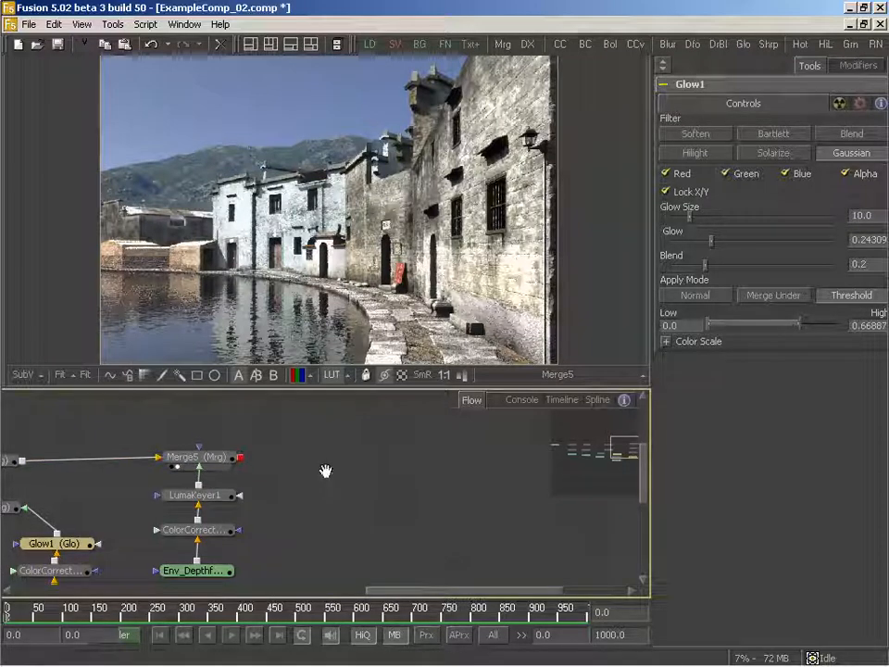
{"action": "left_click_drag", "start_coordinate": [560, 43], "coordinate": [365, 459]}
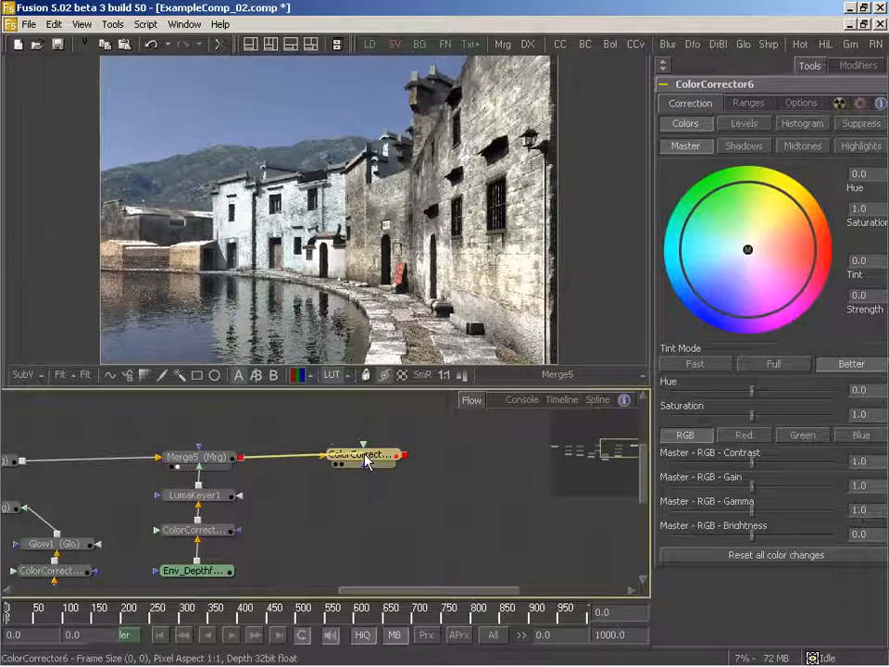
{"action": "key", "text": "2"}
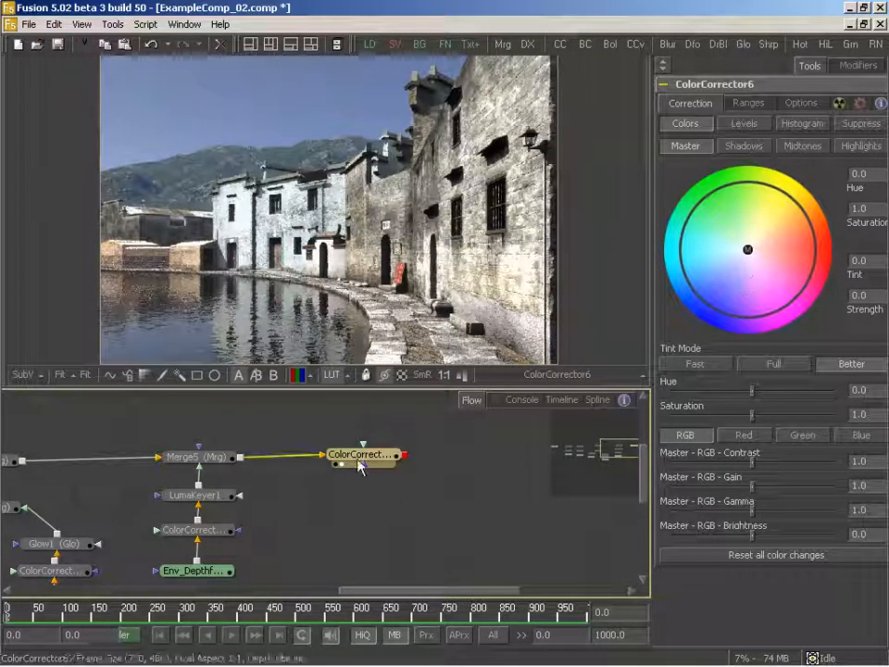
{"action": "left_click_drag", "start_coordinate": [365, 455], "coordinate": [410, 458]}
{"action": "left_click_drag", "start_coordinate": [750, 423], "coordinate": [729, 425]}
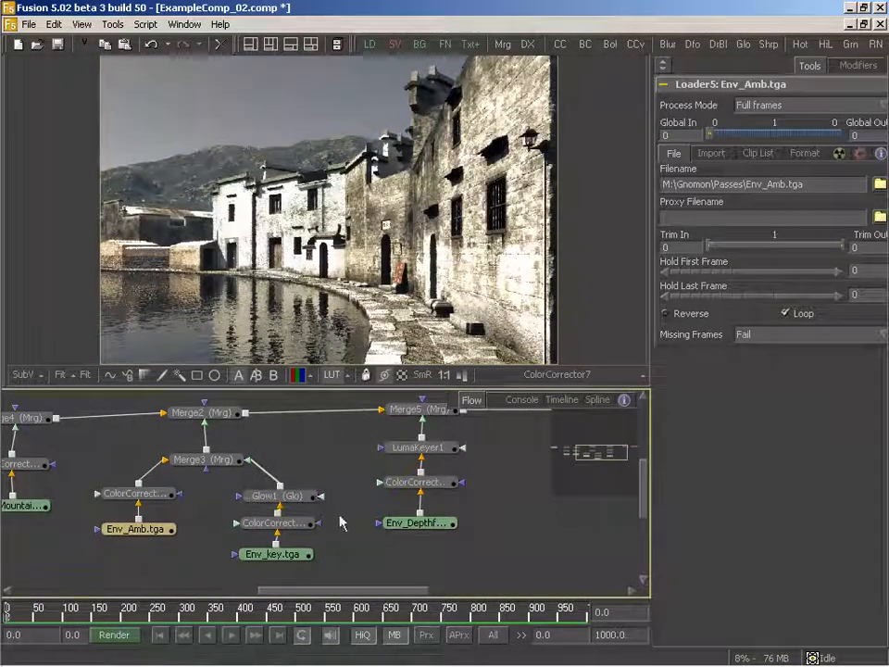
- Display the Env_Depthfog pass, insert a Brightness/Contrast between it and its Color Corrector, and set the brightness to -1.0
{"action": "left_click_drag", "start_coordinate": [340, 517], "coordinate": [409, 512]}
{"action": "mouse_move", "coordinate": [280, 515]}
{"action": "left_mouse_down"}
{"action": "mouse_move", "coordinate": [370, 502]}
{"action": "mouse_move", "coordinate": [469, 530]}
{"action": "mouse_move", "coordinate": [268, 530]}
{"action": "left_mouse_up"}
{"action": "left_click_drag", "start_coordinate": [367, 527], "coordinate": [328, 149]}
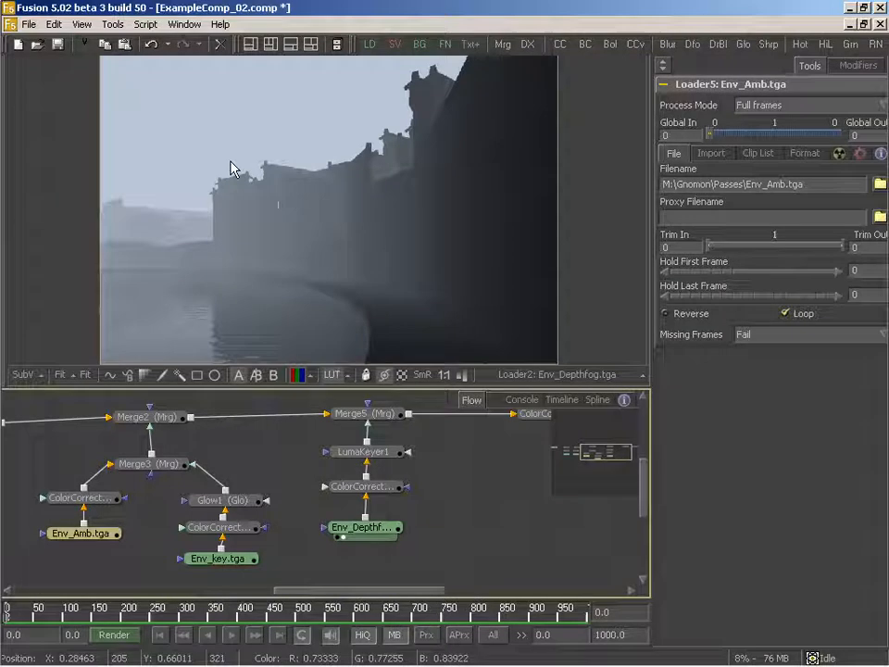
{"action": "left_click_drag", "start_coordinate": [194, 476], "coordinate": [219, 493]}
{"action": "left_click_drag", "start_coordinate": [416, 445], "coordinate": [340, 451]}
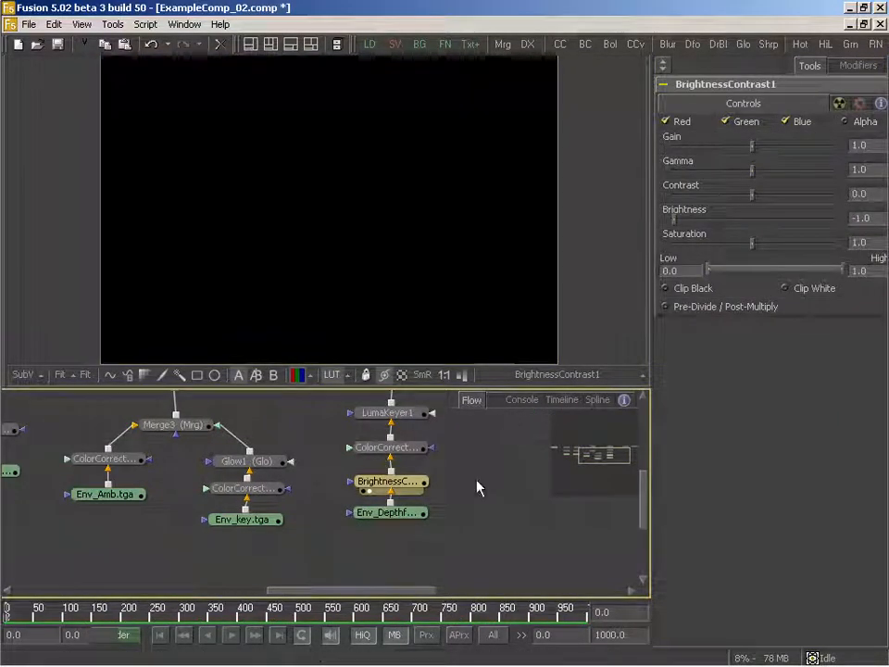
{"action": "left_click_drag", "start_coordinate": [445, 463], "coordinate": [457, 465]}
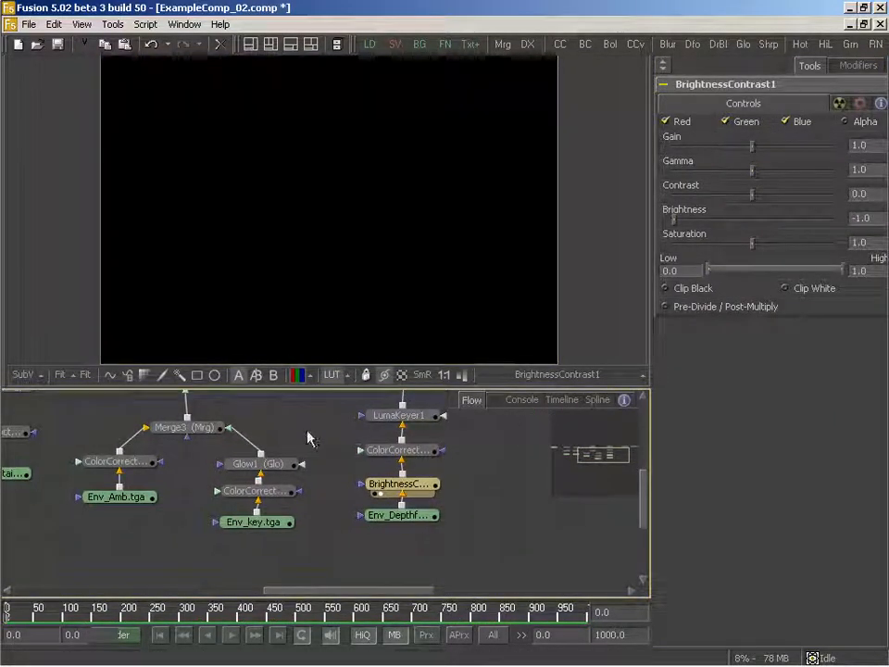
- Attach a Bitmap mask to the Brightness/Contrast node, place it beside a lowered Env_key.tga, feed it from that loader and display the mask
{"action": "left_click", "coordinate": [147, 377]}
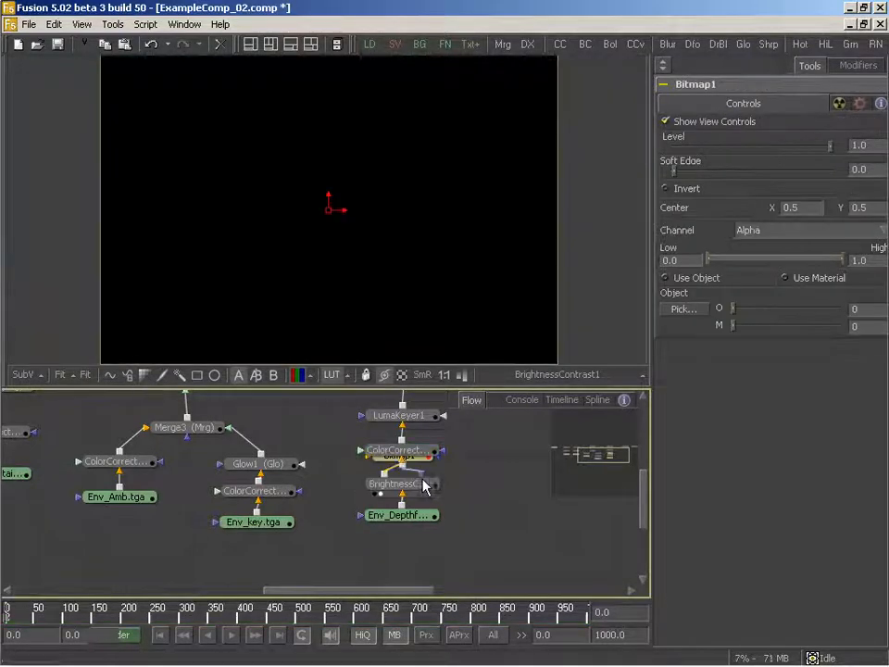
{"action": "left_click_drag", "start_coordinate": [408, 460], "coordinate": [333, 512]}
{"action": "left_click_drag", "start_coordinate": [274, 526], "coordinate": [233, 554]}
{"action": "left_click_drag", "start_coordinate": [335, 512], "coordinate": [326, 543]}
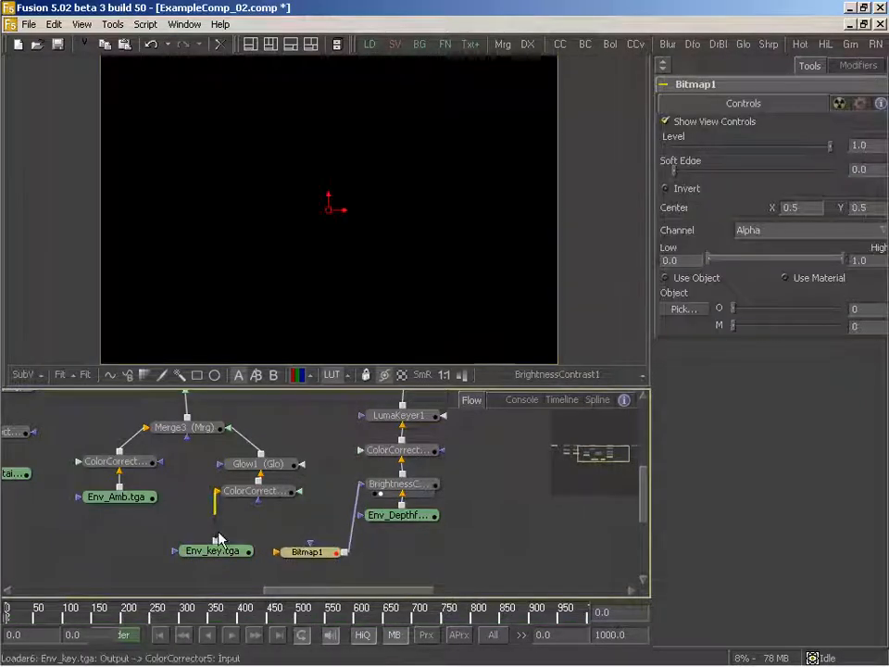
{"action": "left_click_drag", "start_coordinate": [216, 540], "coordinate": [327, 208]}
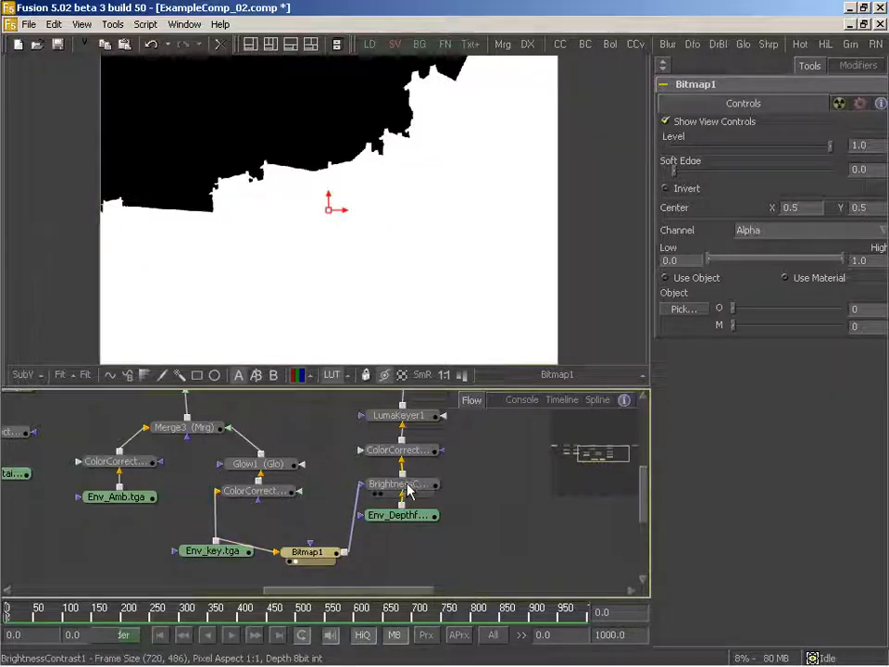
- Compare the masked Brightness/Contrast output with the raw depth fog pass and invert the Bitmap mask
{"action": "left_click_drag", "start_coordinate": [398, 483], "coordinate": [418, 198]}
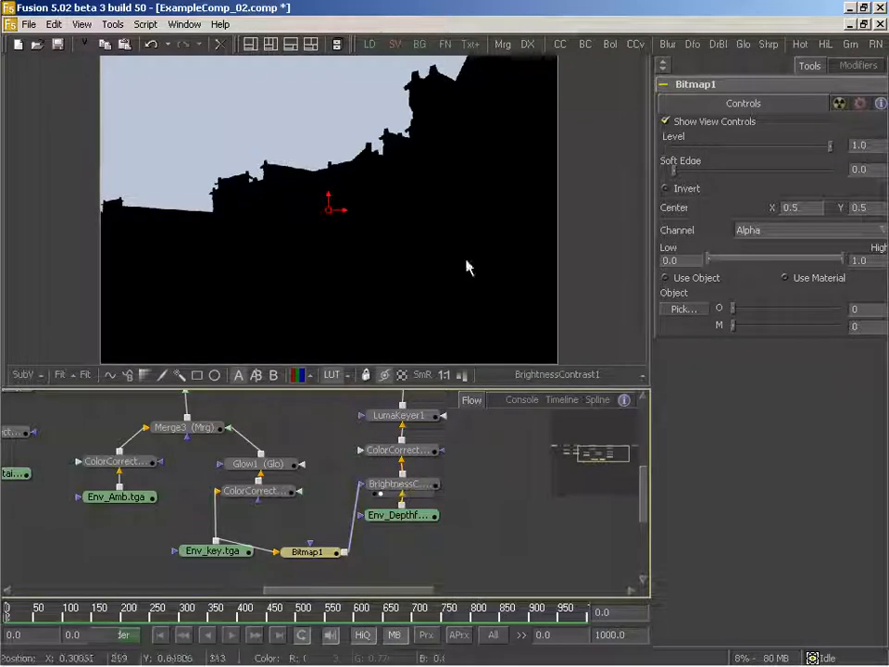
{"action": "key", "text": "2"}
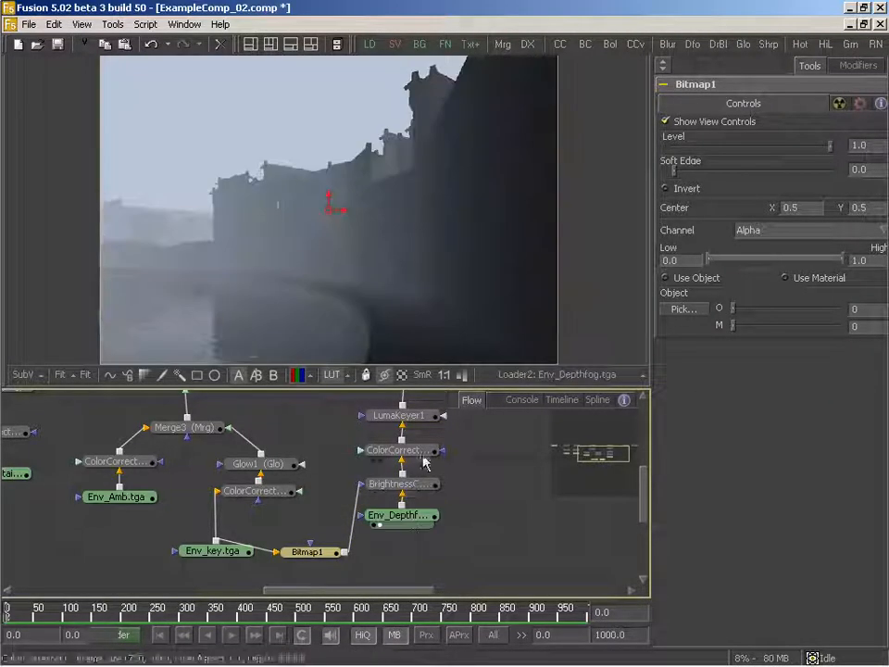
{"action": "key", "text": "2"}
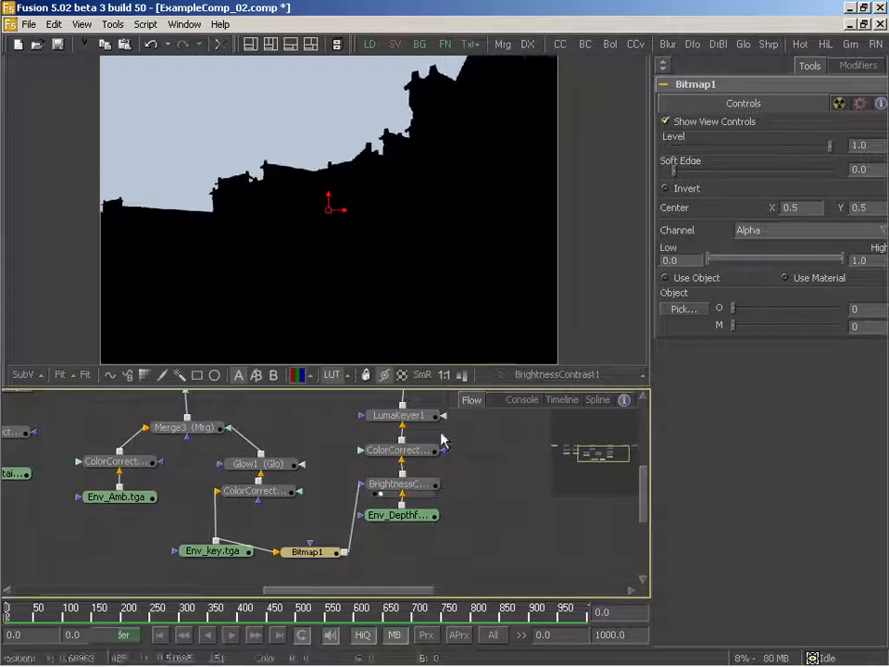
{"action": "left_click", "coordinate": [668, 191]}
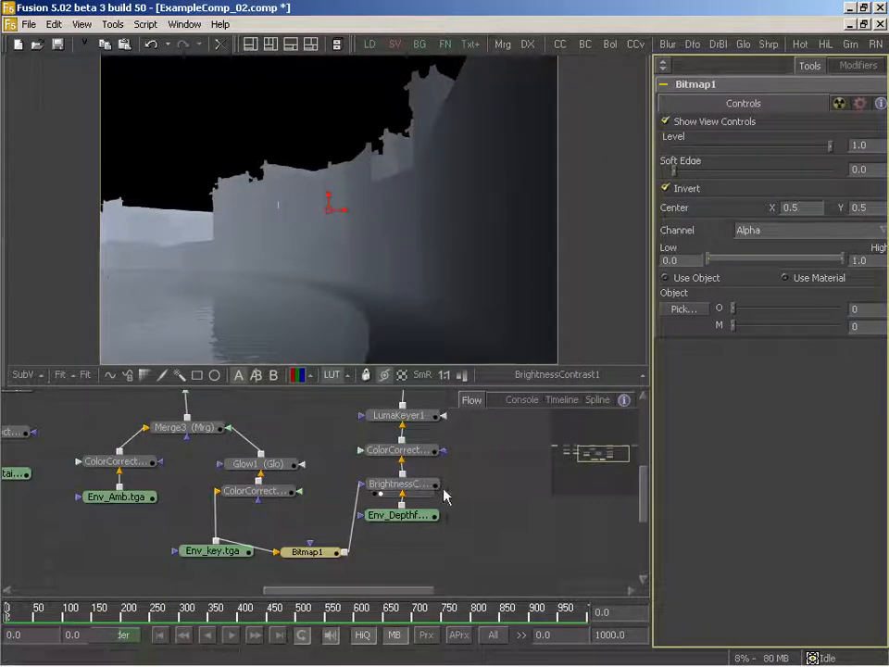
- Display Merge5 and the last Color Corrector in turn to check the masked depth fog in the full composite
{"action": "left_click_drag", "start_coordinate": [444, 491], "coordinate": [419, 566]}
{"action": "left_click_drag", "start_coordinate": [390, 459], "coordinate": [360, 349]}
{"action": "left_click_drag", "start_coordinate": [455, 485], "coordinate": [227, 458]}
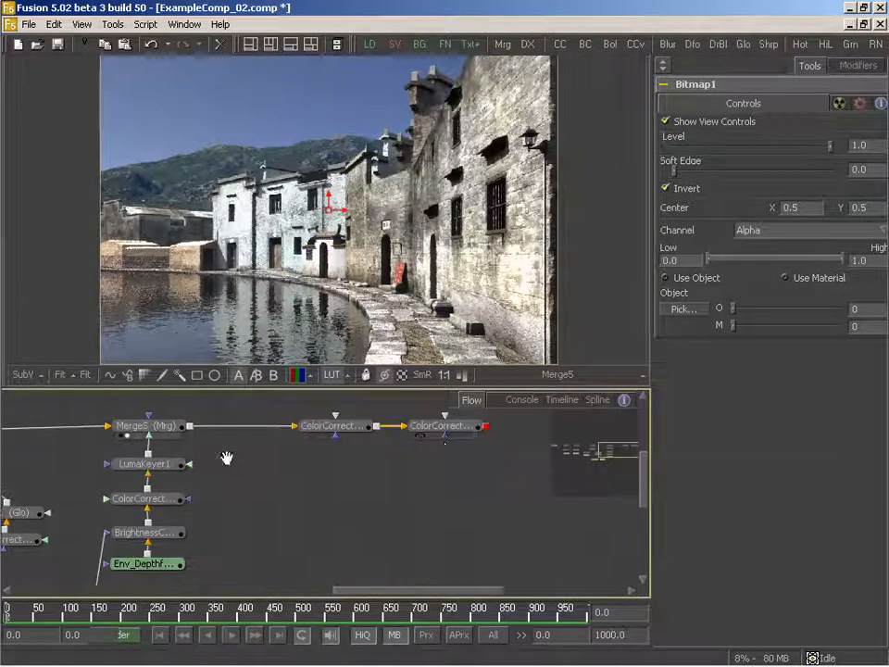
{"action": "left_click_drag", "start_coordinate": [440, 427], "coordinate": [364, 290]}
{"action": "left_click_drag", "start_coordinate": [309, 488], "coordinate": [365, 478]}
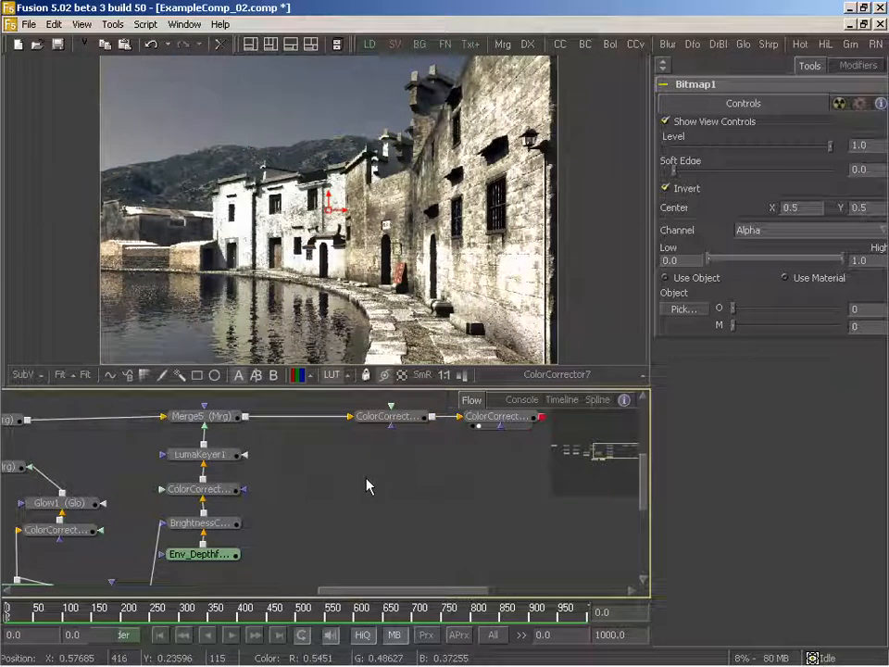
{"action": "left_click_drag", "start_coordinate": [292, 503], "coordinate": [352, 497]}
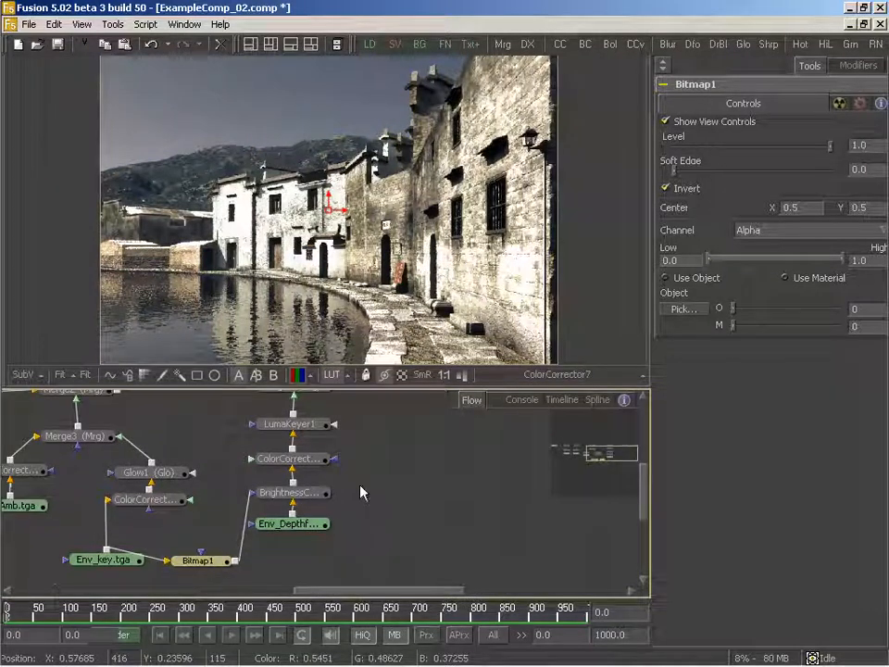
- Bypass the Brightness/Contrast node on the depth fog branch
{"action": "left_click", "coordinate": [289, 492]}
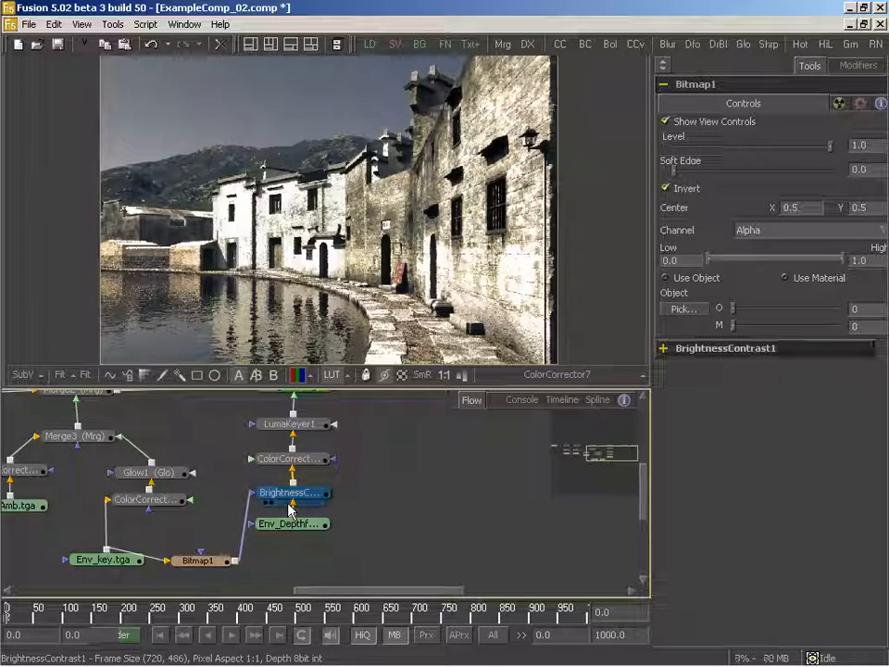
{"action": "key", "text": "ctrl+p"}
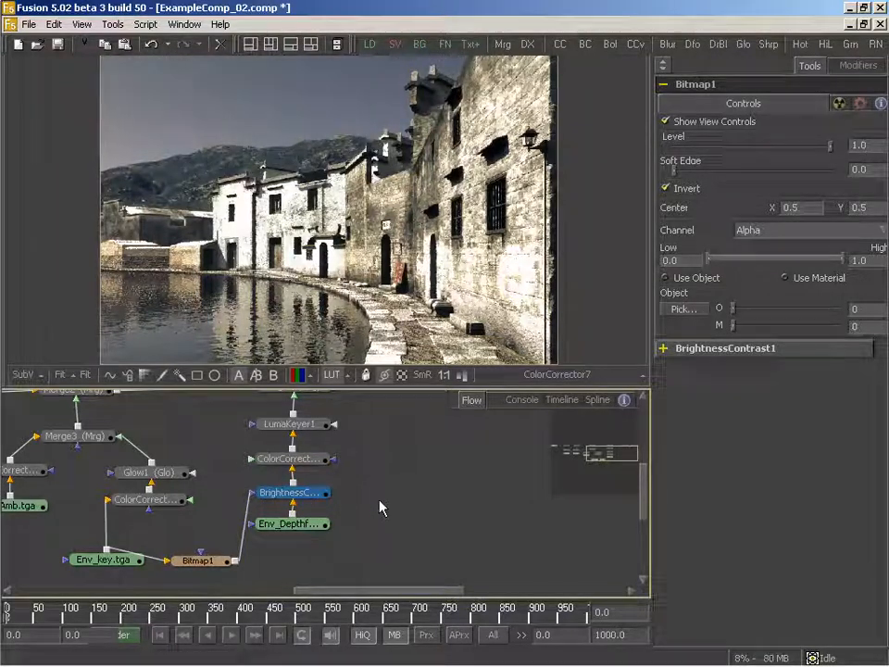
{"action": "left_click_drag", "start_coordinate": [391, 472], "coordinate": [400, 492]}
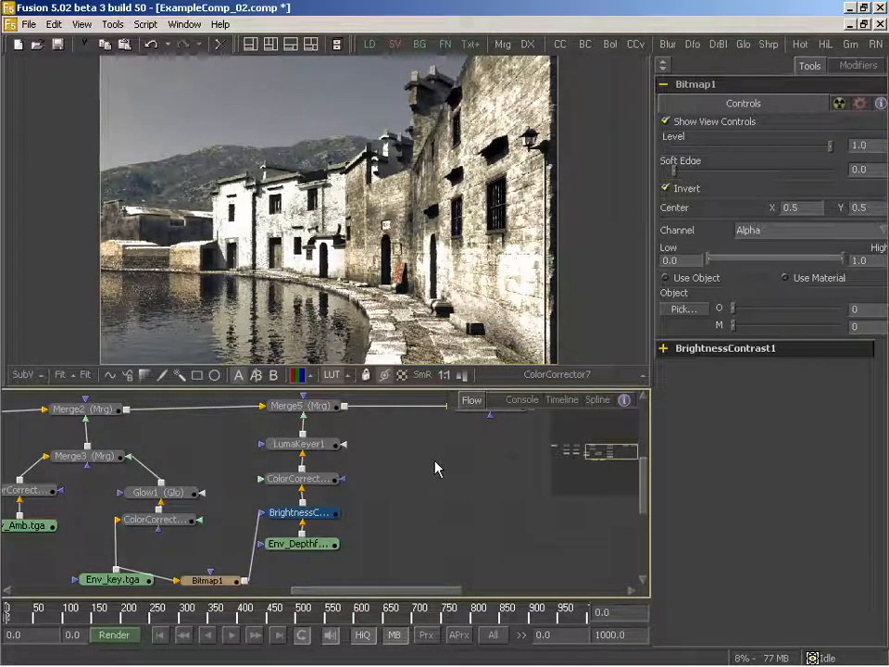
- Insert a Hot Spot node between Merge5 and the first of the final Color Correctors, and display the last Color Corrector
{"action": "left_click_drag", "start_coordinate": [434, 469], "coordinate": [373, 476]}
{"action": "left_click_drag", "start_coordinate": [435, 491], "coordinate": [303, 496]}
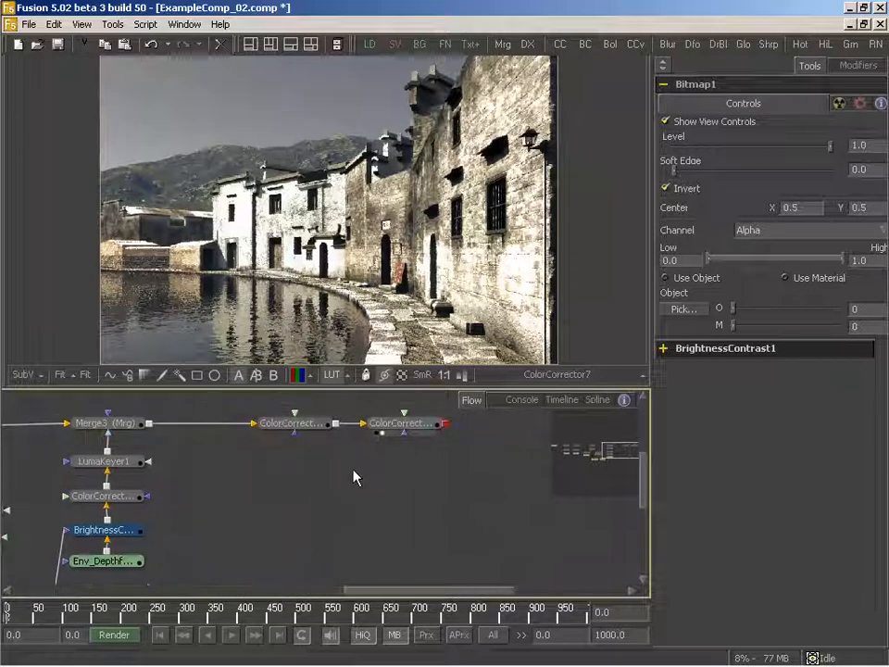
{"action": "left_click_drag", "start_coordinate": [371, 476], "coordinate": [275, 500]}
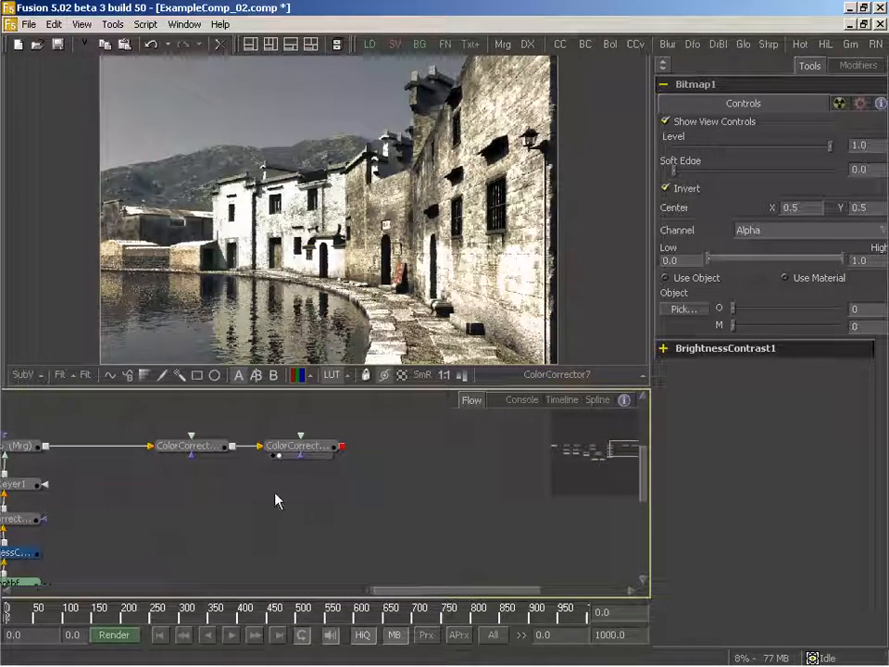
{"action": "left_click_drag", "start_coordinate": [392, 492], "coordinate": [372, 504]}
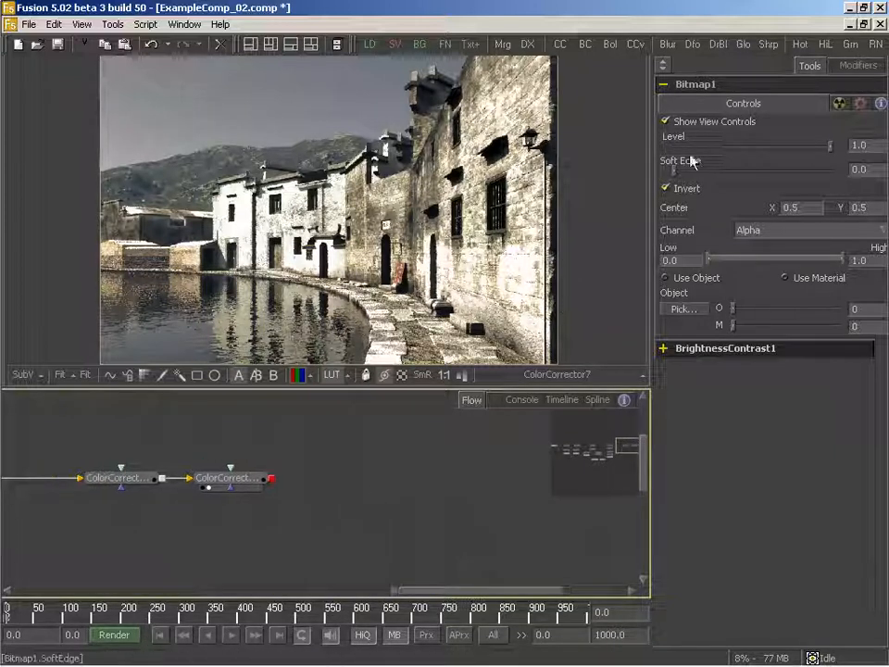
{"action": "left_click_drag", "start_coordinate": [802, 46], "coordinate": [139, 429]}
{"action": "left_click_drag", "start_coordinate": [255, 426], "coordinate": [520, 445]}
{"action": "left_click_drag", "start_coordinate": [331, 463], "coordinate": [546, 545]}
{"action": "left_click_drag", "start_coordinate": [370, 496], "coordinate": [472, 497]}
{"action": "left_click_drag", "start_coordinate": [407, 447], "coordinate": [330, 269]}
- Place the Hot Spot's center outside the image's upper-left corner at about X -0.232, Y 1.239, and enlarge its size to about 1.733
{"action": "left_click_drag", "start_coordinate": [331, 222], "coordinate": [185, 107]}
{"action": "left_click_drag", "start_coordinate": [526, 531], "coordinate": [363, 235]}
{"action": "left_click_drag", "start_coordinate": [223, 210], "coordinate": [426, 357]}
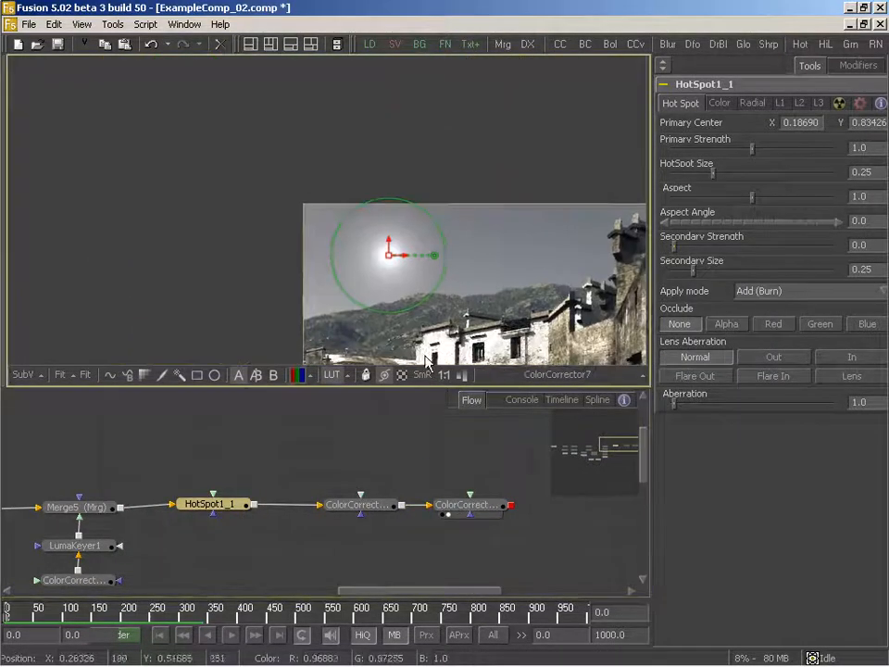
{"action": "left_click_drag", "start_coordinate": [390, 253], "coordinate": [197, 128]}
{"action": "left_click_drag", "start_coordinate": [215, 168], "coordinate": [518, 405]}
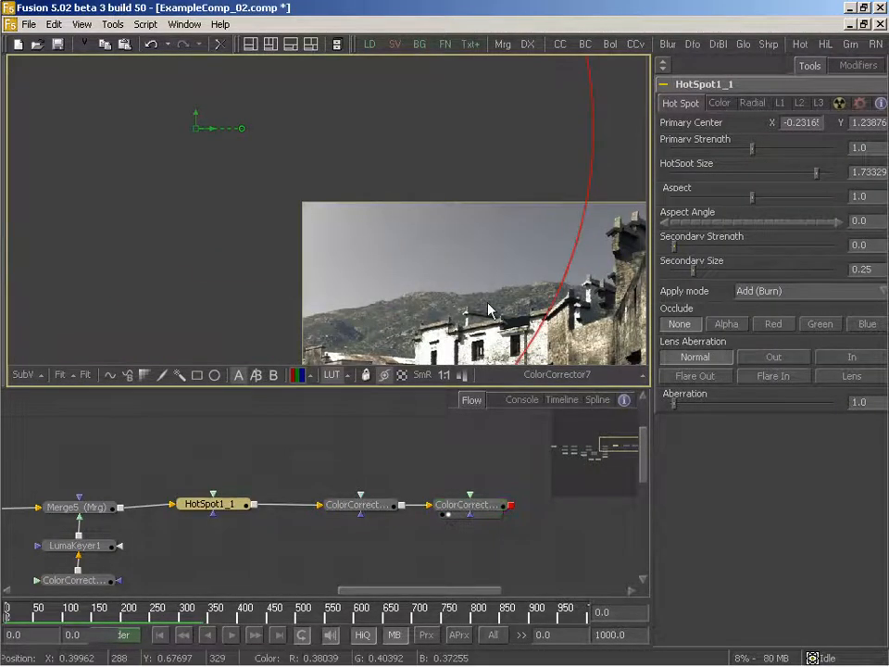
{"action": "left_click_drag", "start_coordinate": [489, 310], "coordinate": [285, 137]}
{"action": "left_click_drag", "start_coordinate": [352, 179], "coordinate": [336, 206]}
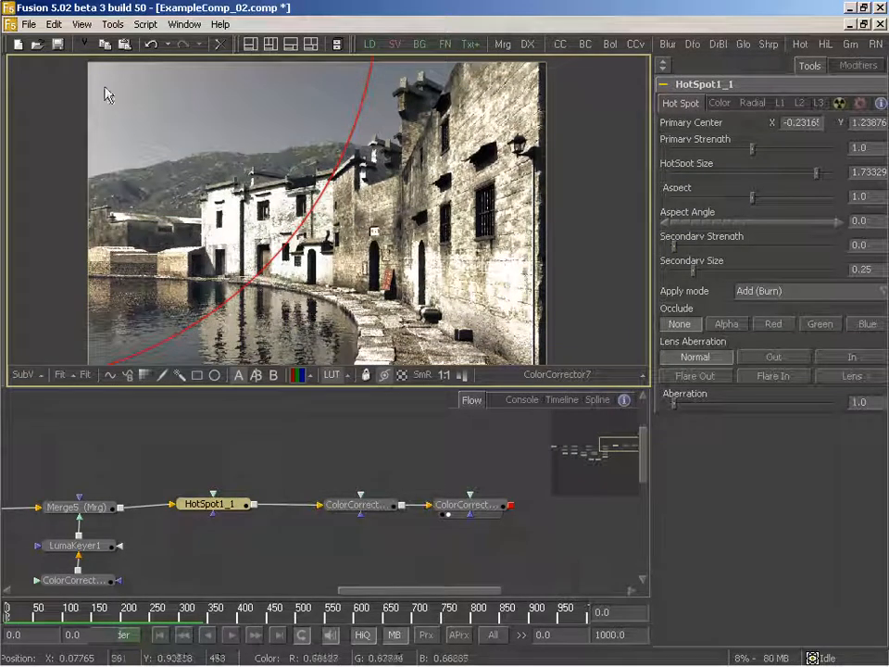
{"action": "left_click_drag", "start_coordinate": [249, 483], "coordinate": [346, 457]}
{"action": "left_click", "coordinate": [282, 455]}
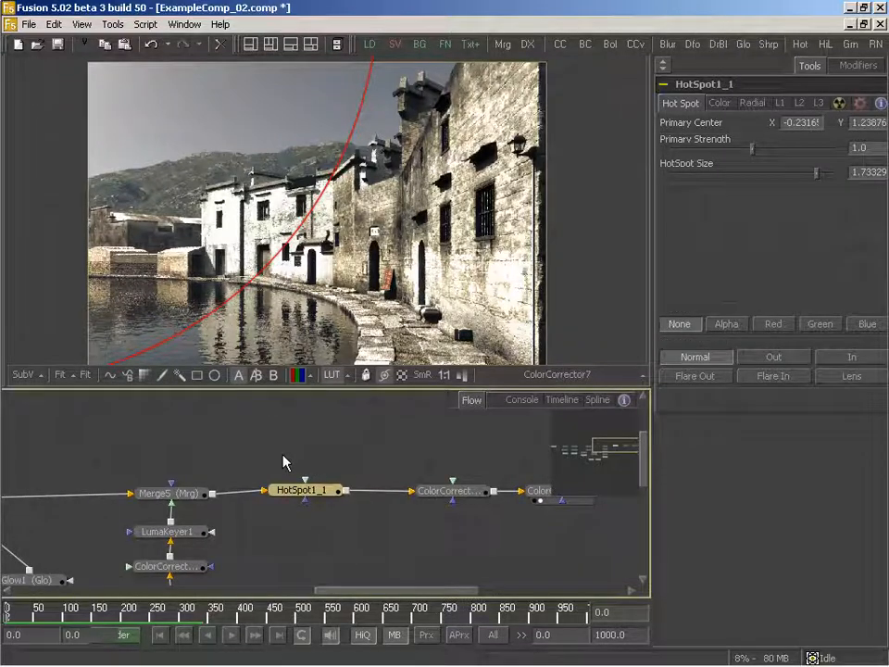
- Select the Background1, Env_Sky and Env_Mountains branches with their merges and move them away from Merge2 to open a gap after Merge4
{"action": "left_click", "coordinate": [231, 457]}
{"action": "left_click_drag", "start_coordinate": [231, 457], "coordinate": [480, 424]}
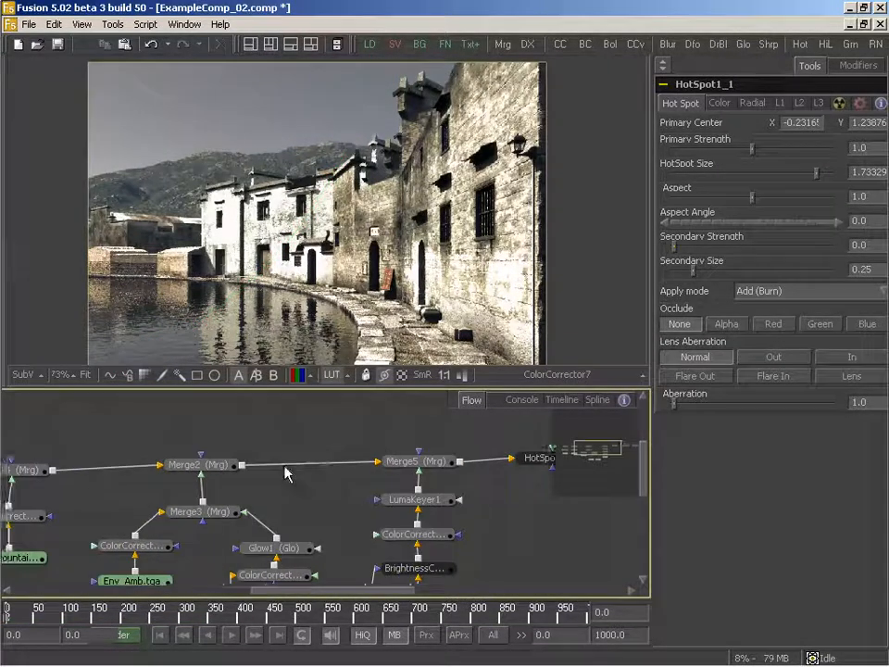
{"action": "left_click_drag", "start_coordinate": [288, 474], "coordinate": [584, 446]}
{"action": "left_click_drag", "start_coordinate": [196, 486], "coordinate": [260, 471]}
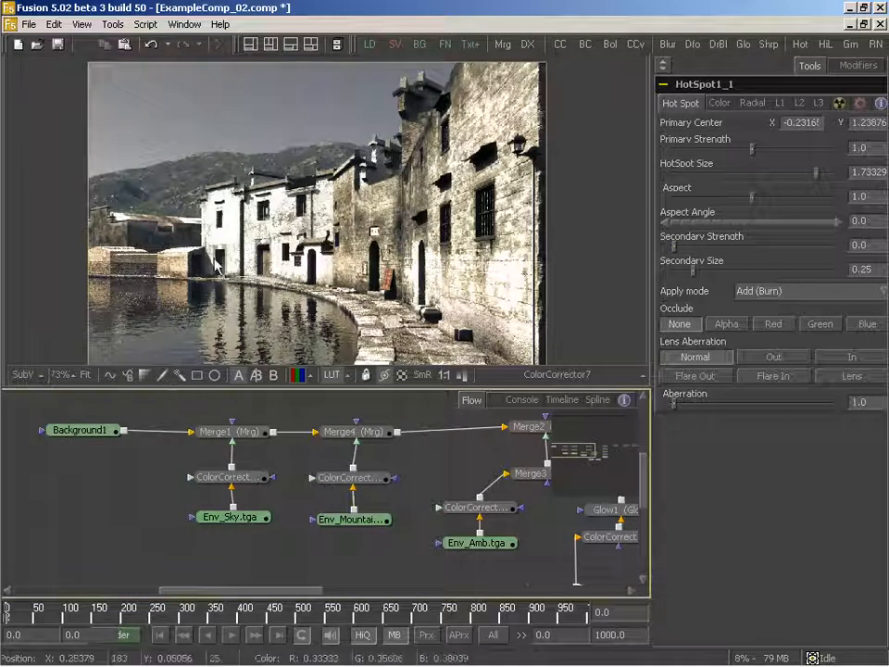
{"action": "left_click_drag", "start_coordinate": [368, 500], "coordinate": [382, 505]}
{"action": "left_click_drag", "start_coordinate": [62, 424], "coordinate": [396, 555]}
{"action": "left_click_drag", "start_coordinate": [390, 443], "coordinate": [198, 442]}
{"action": "left_click_drag", "start_coordinate": [399, 480], "coordinate": [339, 474]}
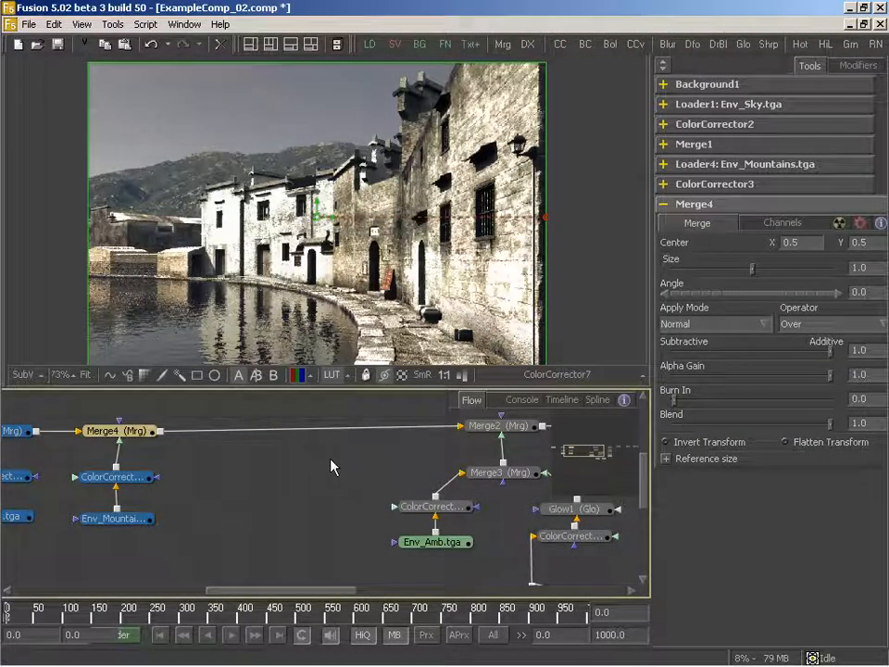
- Add a Background node in the gap and color it pale blue with red 0.775, green about 0.833 and blue about 0.9
{"action": "left_click_drag", "start_coordinate": [420, 44], "coordinate": [261, 522]}
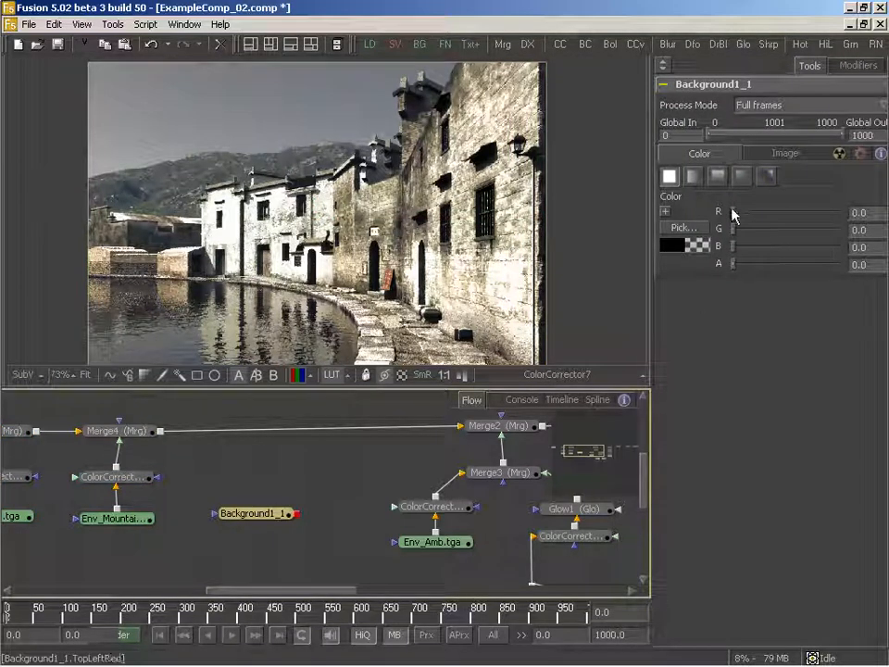
{"action": "left_click_drag", "start_coordinate": [734, 211], "coordinate": [842, 214]}
{"action": "left_click_drag", "start_coordinate": [731, 229], "coordinate": [833, 229]}
{"action": "left_click_drag", "start_coordinate": [728, 246], "coordinate": [827, 248]}
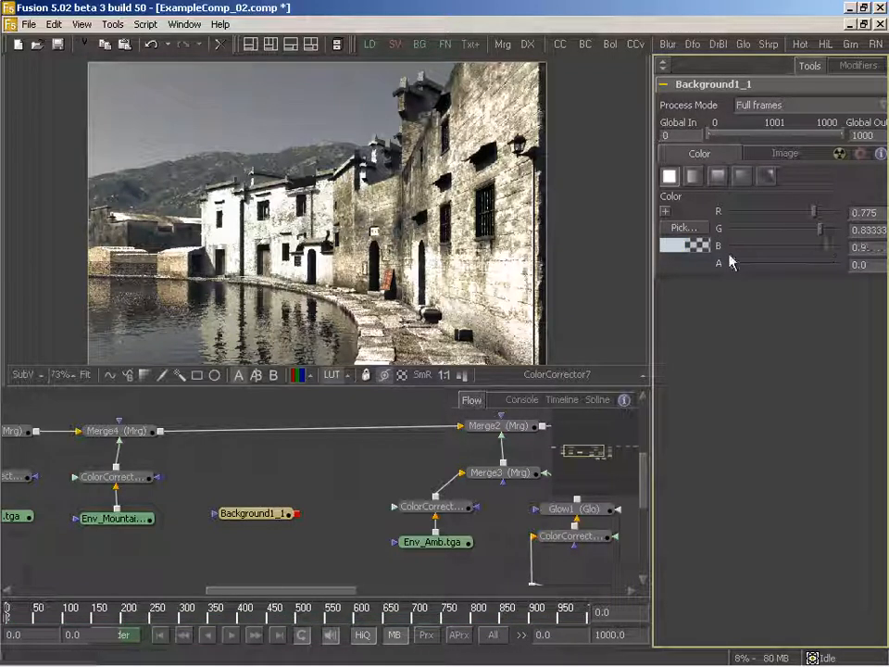
- Insert a Merge between Merge4 and Merge2 with the pale blue Background as its foreground, and display Merge4 and the new Merge in turn
{"action": "left_click_drag", "start_coordinate": [234, 515], "coordinate": [263, 513]}
{"action": "left_click_drag", "start_coordinate": [503, 43], "coordinate": [290, 432]}
{"action": "left_click_drag", "start_coordinate": [325, 515], "coordinate": [294, 185]}
{"action": "left_click_drag", "start_coordinate": [139, 430], "coordinate": [278, 204]}
{"action": "key", "text": "1"}
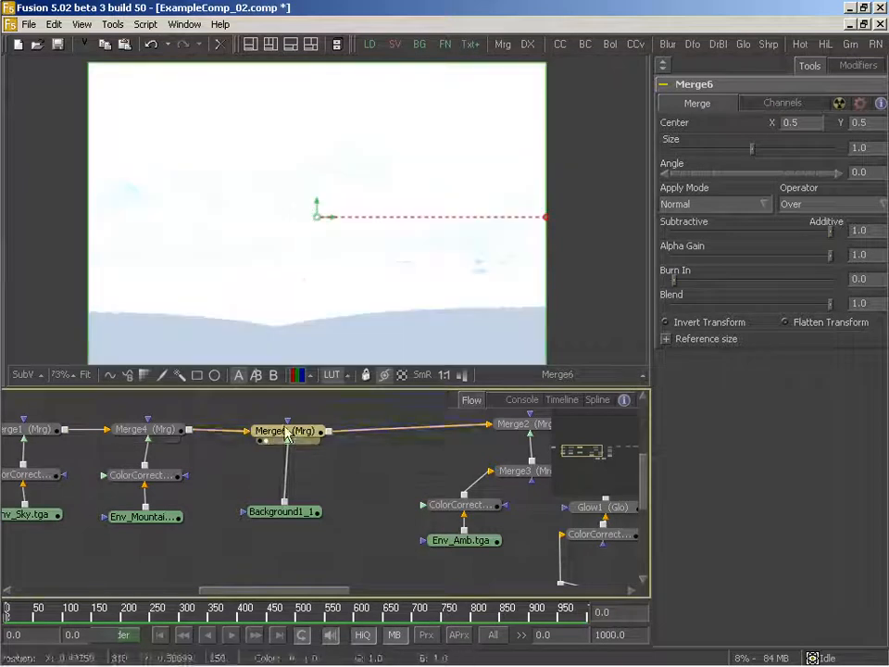
- Mask the pale blue Background with a polygon covering the image's lower half, raise its upper edge slightly, and set the soft edge to about 0.159
{"action": "left_click", "coordinate": [289, 511]}
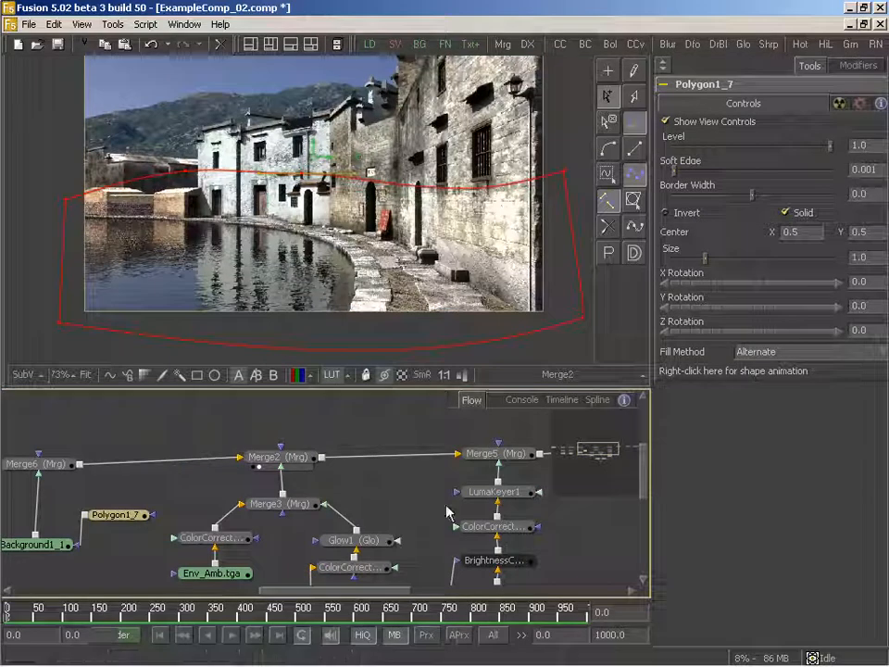
{"action": "left_click_drag", "start_coordinate": [64, 198], "coordinate": [49, 160]}
{"action": "left_click_drag", "start_coordinate": [303, 172], "coordinate": [302, 160]}
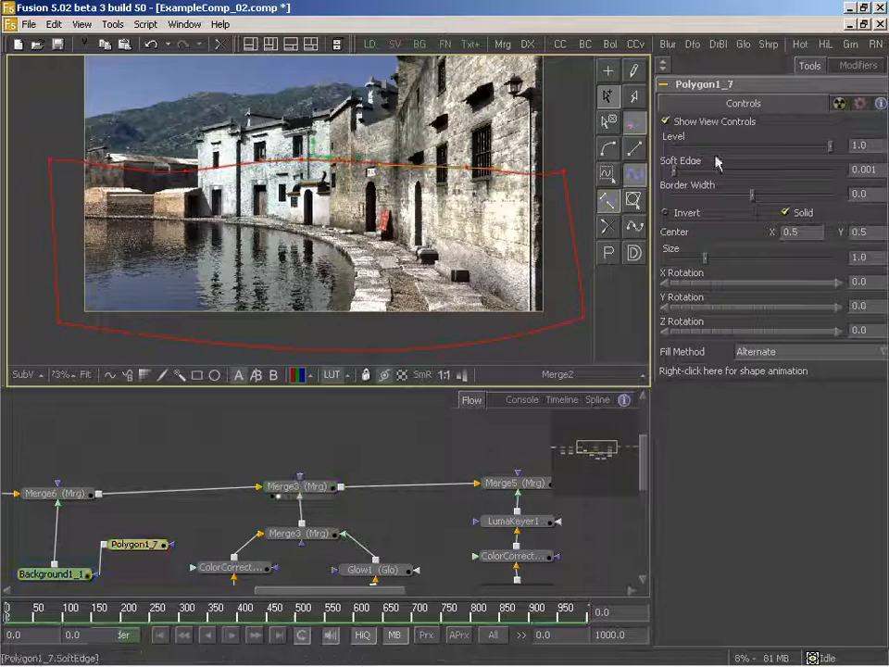
{"action": "left_click_drag", "start_coordinate": [676, 176], "coordinate": [799, 176]}
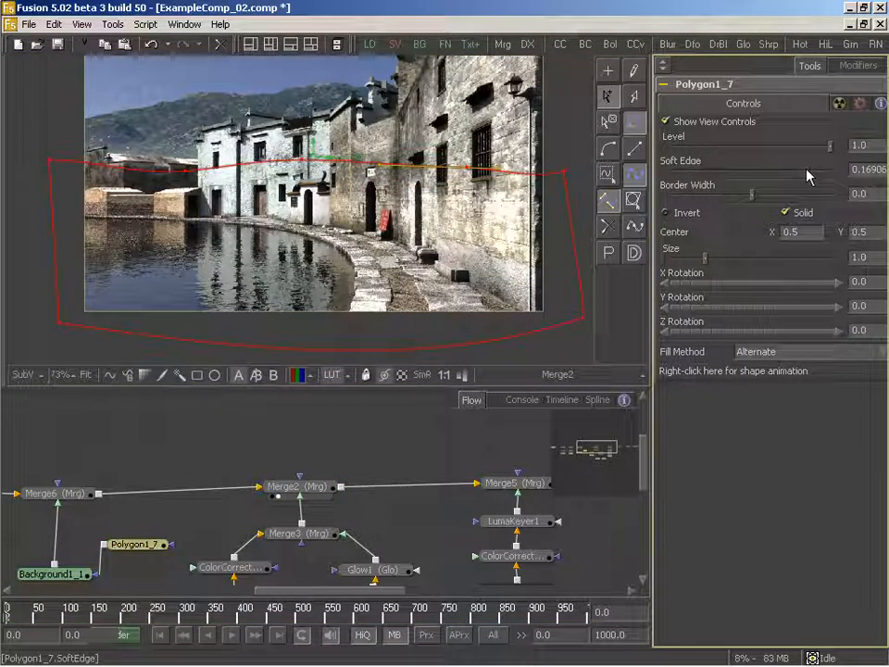
{"action": "left_click_drag", "start_coordinate": [163, 168], "coordinate": [185, 172]}
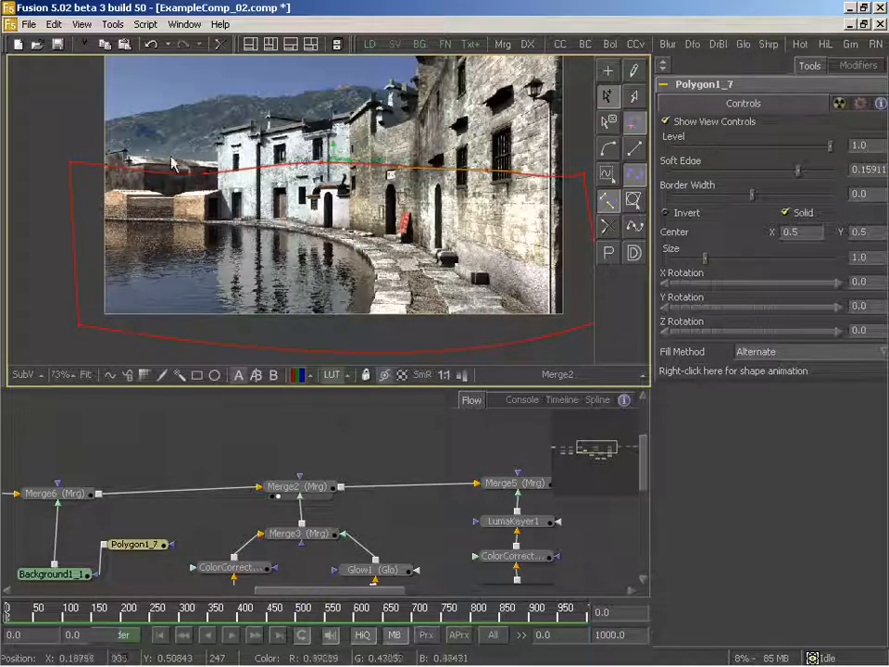
- Examine the masked haze in the Merge2 image with the polygon mask deselected so its outline is hidden
{"action": "left_click_drag", "start_coordinate": [312, 453], "coordinate": [300, 429]}
{"action": "left_click", "coordinate": [280, 435]}
{"action": "left_click_drag", "start_coordinate": [123, 441], "coordinate": [267, 426]}
{"action": "left_click_drag", "start_coordinate": [219, 512], "coordinate": [232, 501]}
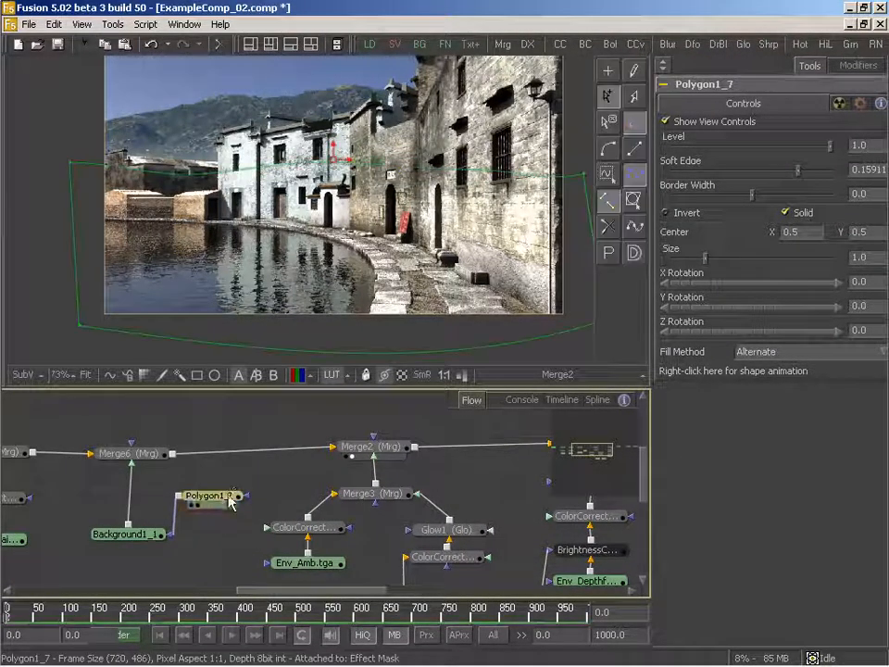
{"action": "left_click", "coordinate": [264, 497]}
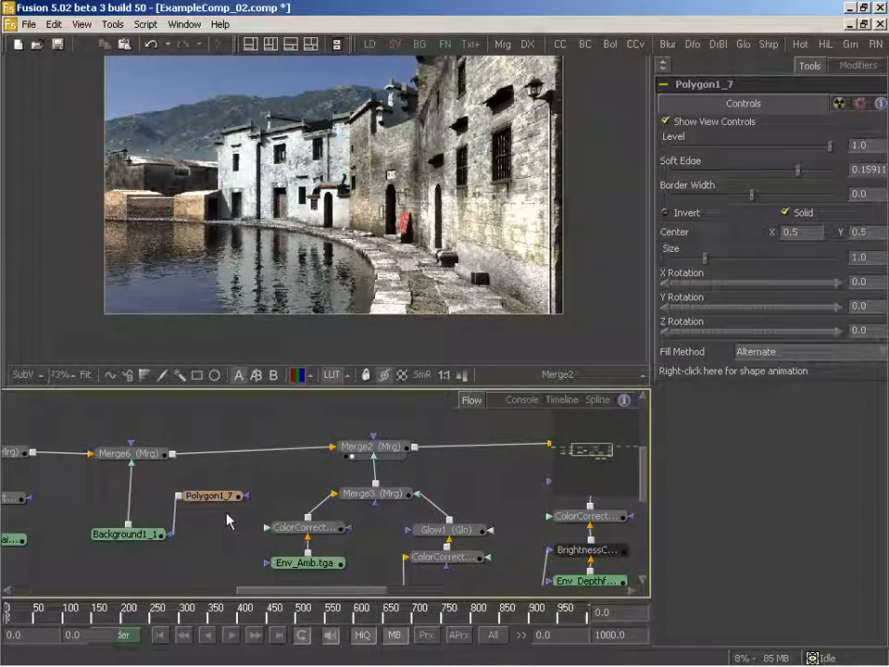
{"action": "left_click_drag", "start_coordinate": [165, 496], "coordinate": [297, 487]}
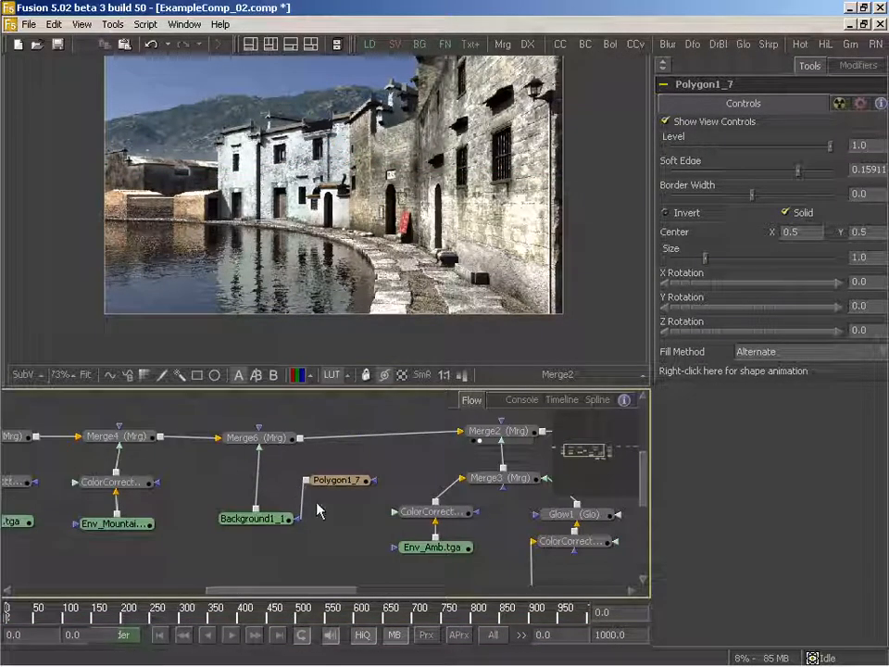
- Follow the flow downstream from the pale blue Background, displaying Merge5, HotSpot1_1 and ColorCorrector7 in turn
{"action": "left_click", "coordinate": [255, 519]}
{"action": "left_click_drag", "start_coordinate": [422, 486], "coordinate": [259, 480]}
{"action": "left_click_drag", "start_coordinate": [458, 471], "coordinate": [264, 477]}
{"action": "left_click_drag", "start_coordinate": [457, 502], "coordinate": [274, 250]}
{"action": "left_click", "coordinate": [301, 515]}
{"action": "left_click_drag", "start_coordinate": [405, 464], "coordinate": [334, 478]}
{"action": "left_click_drag", "start_coordinate": [232, 523], "coordinate": [317, 374]}
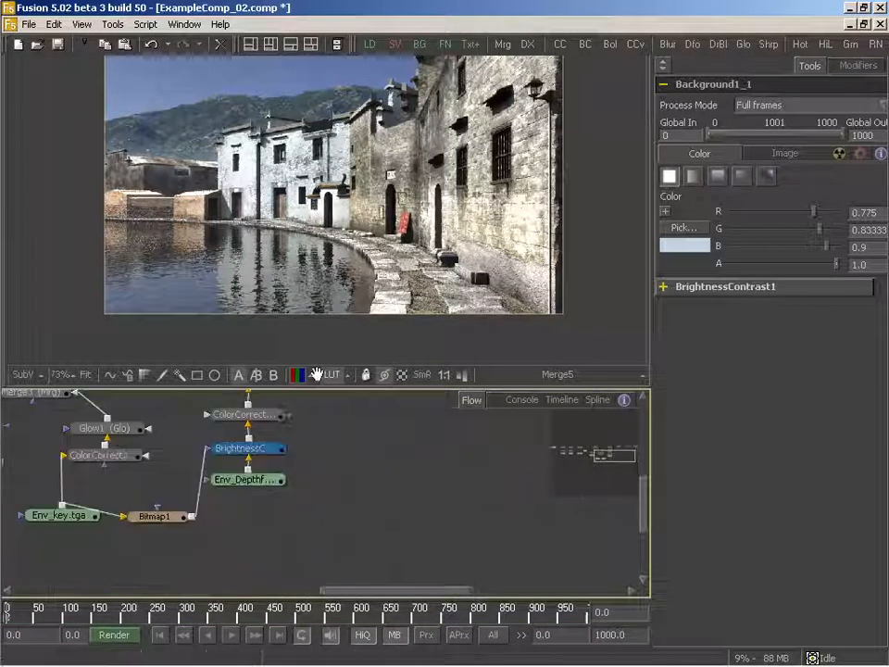
{"action": "left_click_drag", "start_coordinate": [292, 447], "coordinate": [267, 475]}
{"action": "left_click_drag", "start_coordinate": [380, 463], "coordinate": [273, 578]}
{"action": "left_click_drag", "start_coordinate": [261, 486], "coordinate": [298, 180]}
{"action": "left_click", "coordinate": [250, 486]}
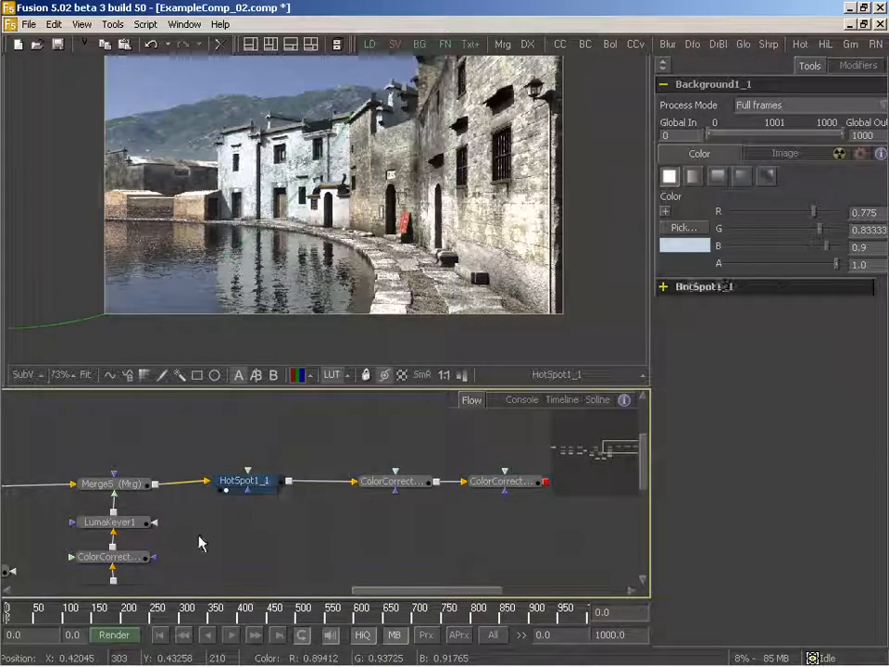
{"action": "left_click_drag", "start_coordinate": [496, 486], "coordinate": [353, 218]}
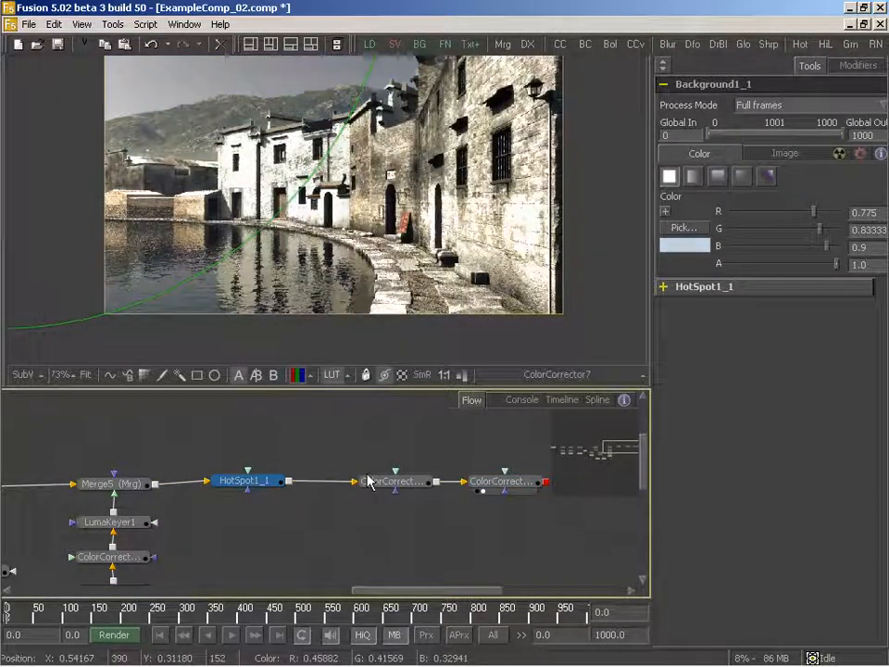
- Enlarge the viewer area and reduce the aspect of HotSpot1_1 to about 0.289
{"action": "left_click_drag", "start_coordinate": [367, 475], "coordinate": [352, 498]}
{"action": "left_click_drag", "start_coordinate": [358, 278], "coordinate": [340, 307]}
{"action": "left_click_drag", "start_coordinate": [329, 389], "coordinate": [326, 428]}
{"action": "left_click_drag", "start_coordinate": [318, 537], "coordinate": [360, 497]}
{"action": "left_click", "coordinate": [288, 505]}
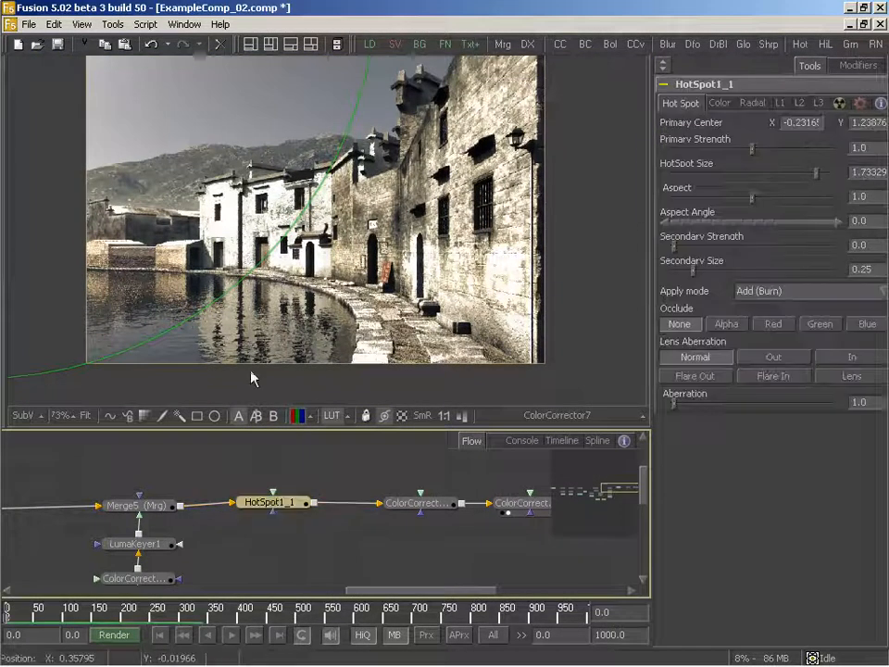
{"action": "left_click_drag", "start_coordinate": [165, 128], "coordinate": [230, 150]}
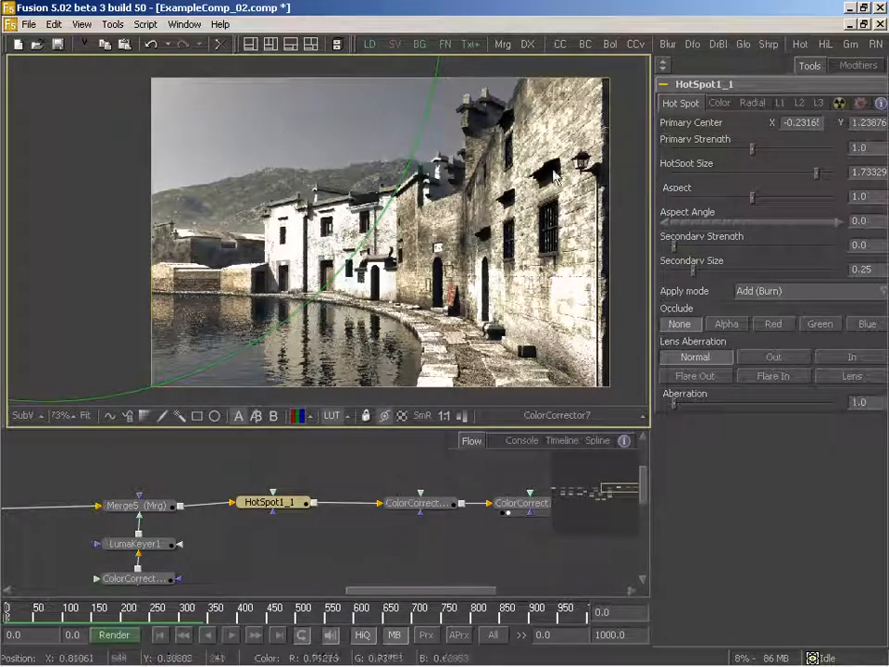
{"action": "left_click_drag", "start_coordinate": [522, 243], "coordinate": [507, 227]}
{"action": "left_click_drag", "start_coordinate": [753, 198], "coordinate": [707, 201]}
{"action": "left_click_drag", "start_coordinate": [333, 156], "coordinate": [359, 245]}
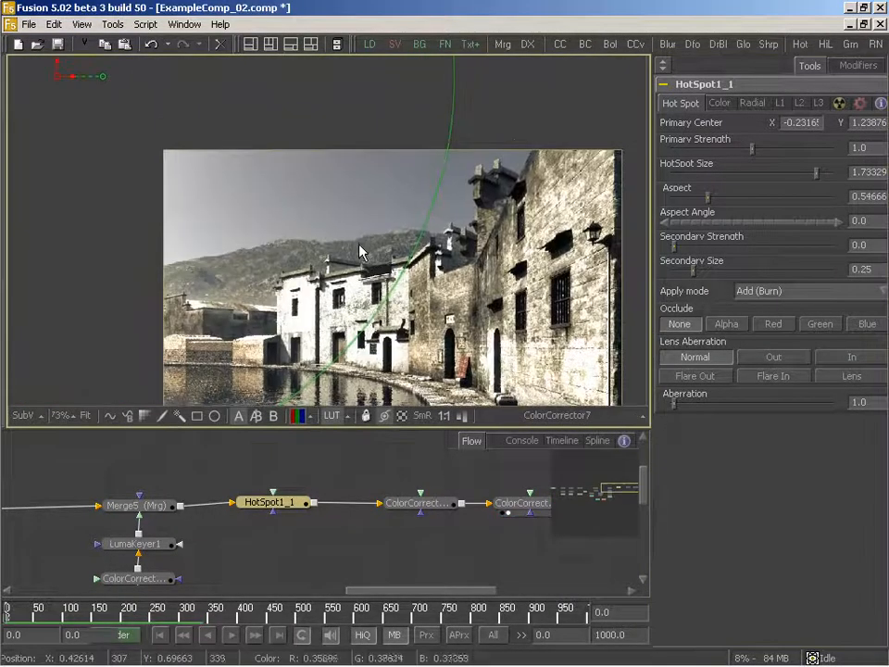
{"action": "scroll", "coordinate": [360, 249], "scroll_direction": "down", "scroll_amount": 4}
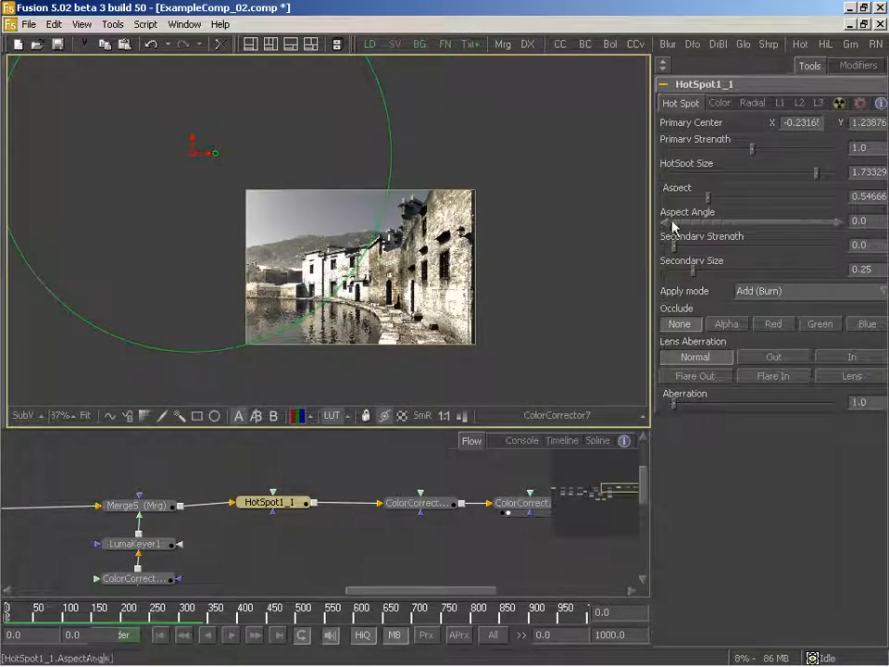
{"action": "left_click_drag", "start_coordinate": [709, 202], "coordinate": [685, 202]}
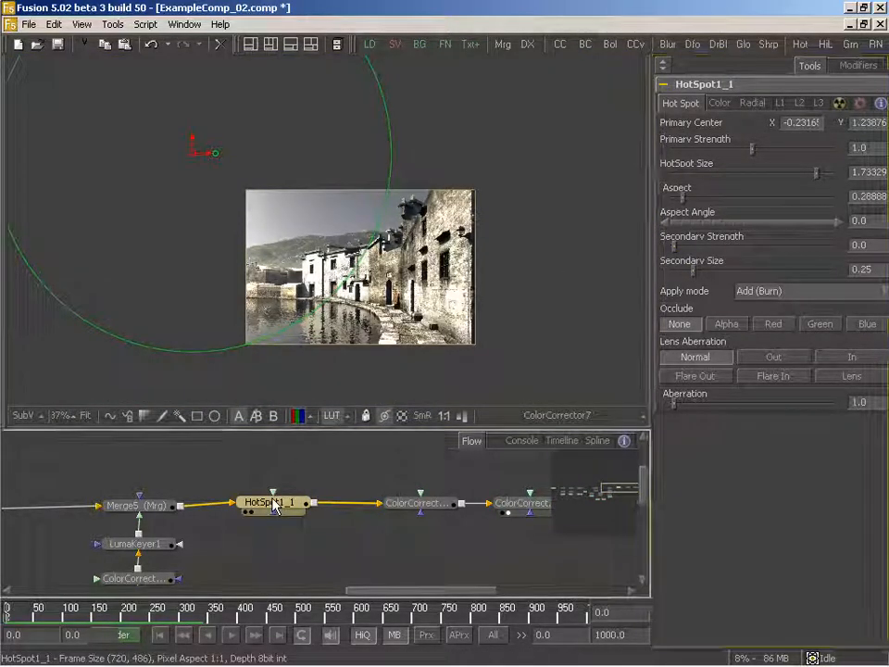
- Place the hot spot's center near the image's upper-left corner at about X -0.012, Y 1.048, with aspect angle about 48.2 and primary strength about 0.552
{"action": "left_click_drag", "start_coordinate": [196, 172], "coordinate": [324, 261]}
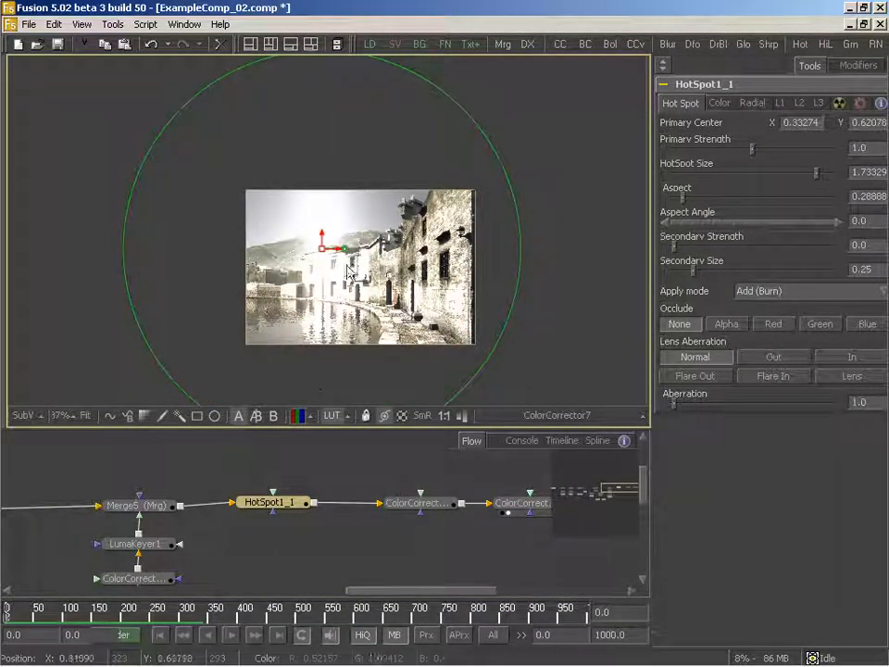
{"action": "left_click_drag", "start_coordinate": [345, 250], "coordinate": [348, 224]}
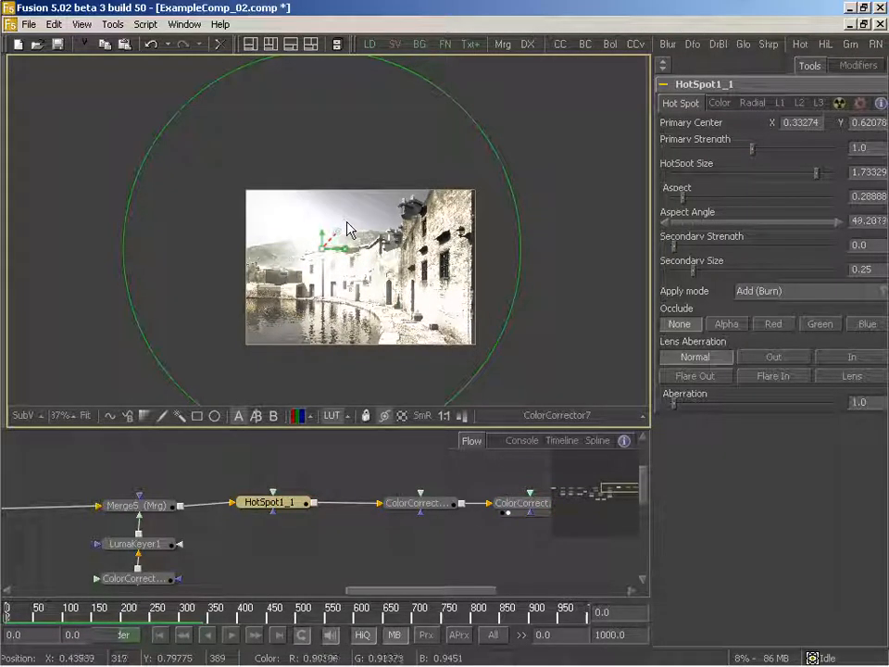
{"action": "left_click_drag", "start_coordinate": [309, 256], "coordinate": [234, 157]}
{"action": "left_click_drag", "start_coordinate": [749, 154], "coordinate": [716, 156]}
{"action": "left_click_drag", "start_coordinate": [234, 165], "coordinate": [246, 189]}
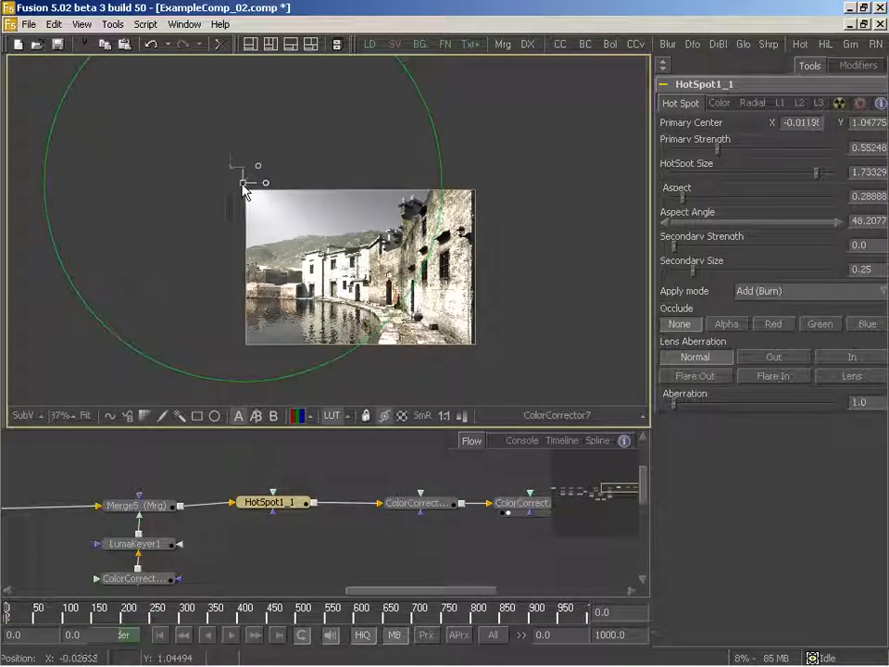
- Fine-tune the hot spot to aspect 0.36, primary strength about 0.663 and aspect angle about 54.7
{"action": "left_click_drag", "start_coordinate": [682, 206], "coordinate": [689, 204]}
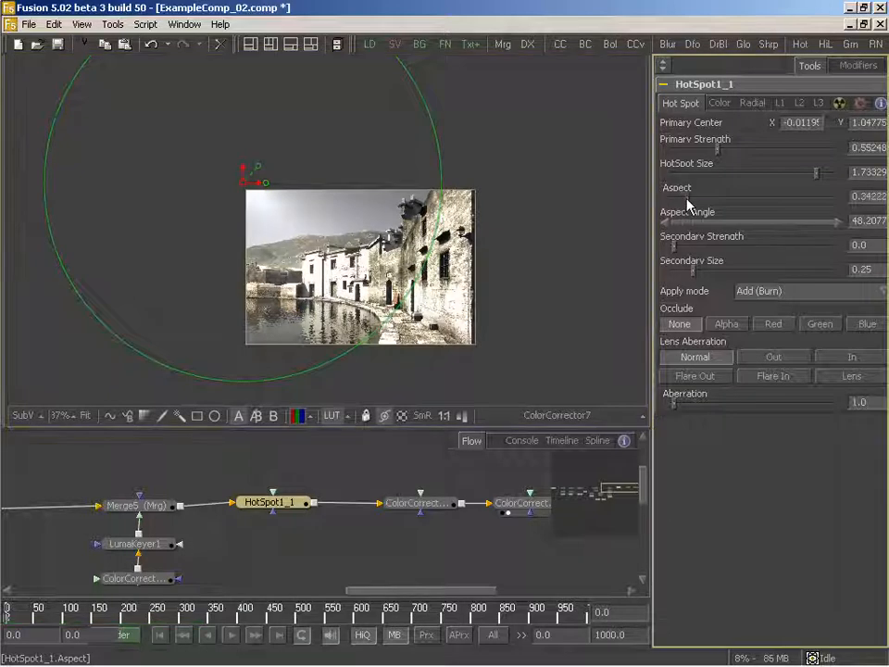
{"action": "left_click_drag", "start_coordinate": [727, 153], "coordinate": [730, 154]}
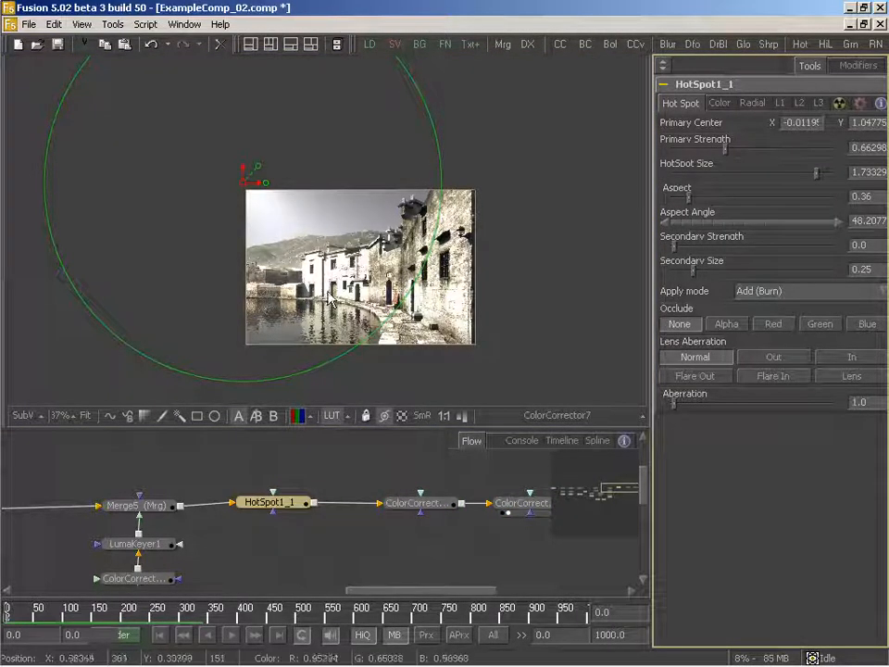
{"action": "left_click_drag", "start_coordinate": [258, 172], "coordinate": [262, 166]}
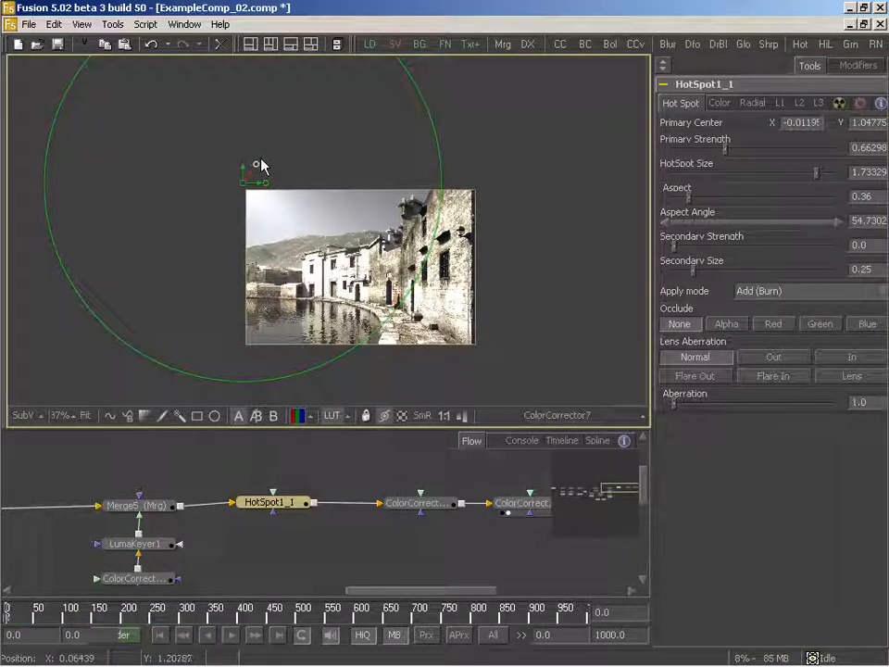
- Open the controls of ColorCorrector7 and enlarge the final image to 73% to inspect the hot spot's effect
{"action": "left_click", "coordinate": [366, 476]}
{"action": "mouse_move", "coordinate": [367, 477]}
{"action": "left_mouse_down"}
{"action": "mouse_move", "coordinate": [387, 453]}
{"action": "mouse_move", "coordinate": [353, 473]}
{"action": "left_mouse_up"}
{"action": "left_click", "coordinate": [255, 499]}
{"action": "left_click_drag", "start_coordinate": [401, 510], "coordinate": [297, 500]}
{"action": "left_click_drag", "start_coordinate": [420, 501], "coordinate": [396, 502]}
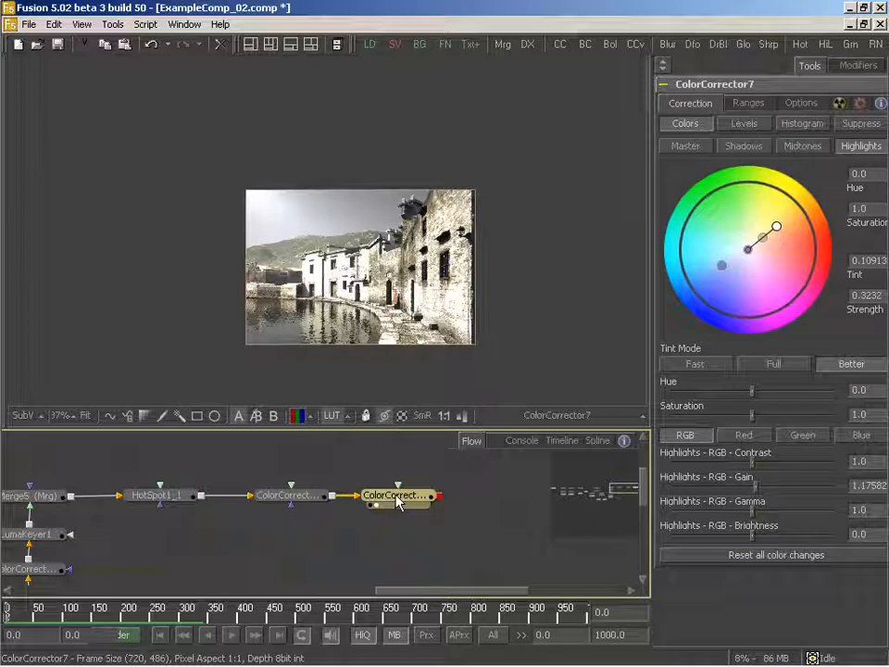
{"action": "left_click_drag", "start_coordinate": [406, 316], "coordinate": [340, 288]}
{"action": "key", "text": "plus"}
{"action": "key", "text": "plus"}
{"action": "left_click_drag", "start_coordinate": [284, 480], "coordinate": [391, 470]}
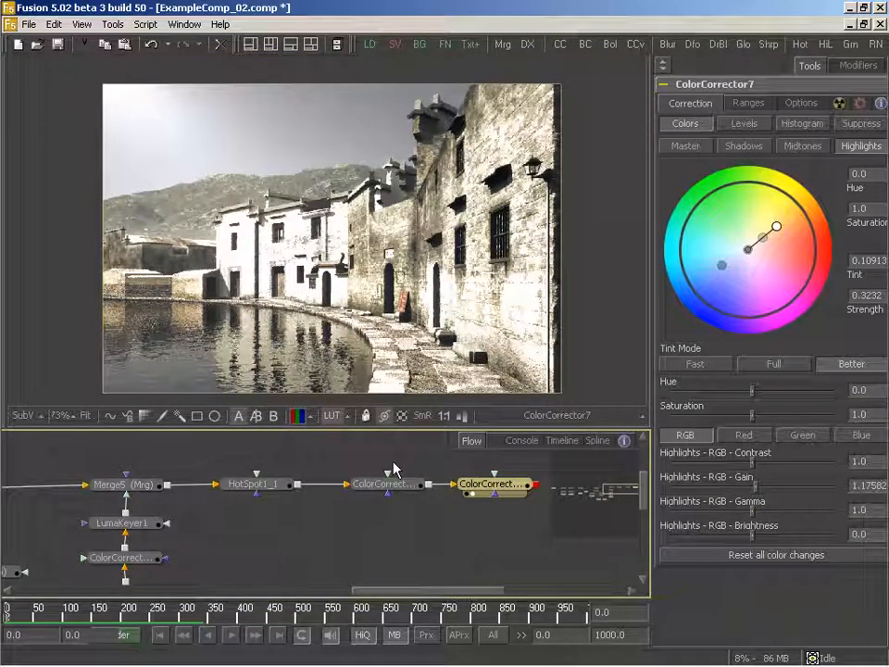
- Review the node flow from the final color correctors back to the masked haze branch and forward again
{"action": "left_click_drag", "start_coordinate": [326, 543], "coordinate": [273, 540]}
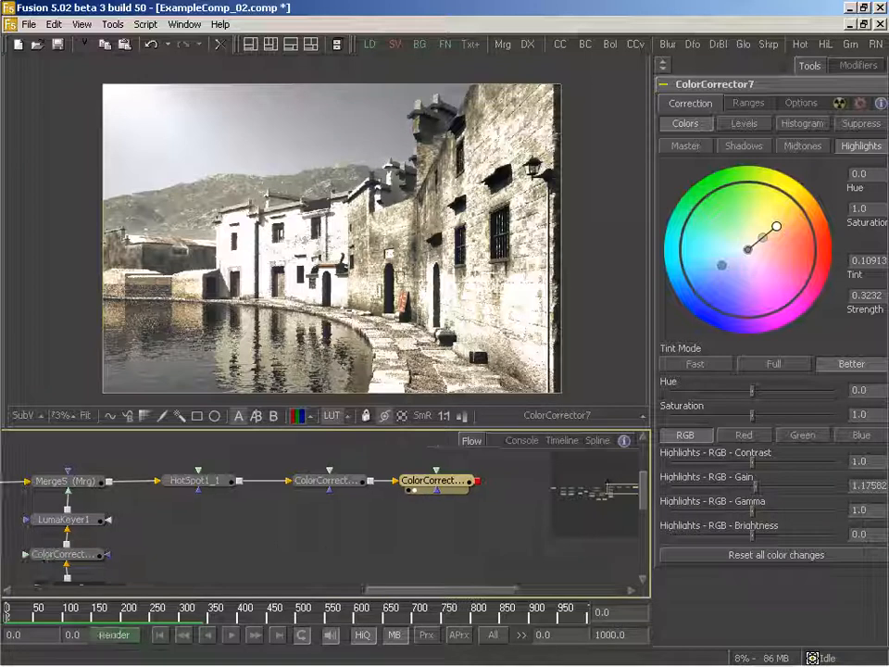
{"action": "left_click_drag", "start_coordinate": [340, 545], "coordinate": [348, 543]}
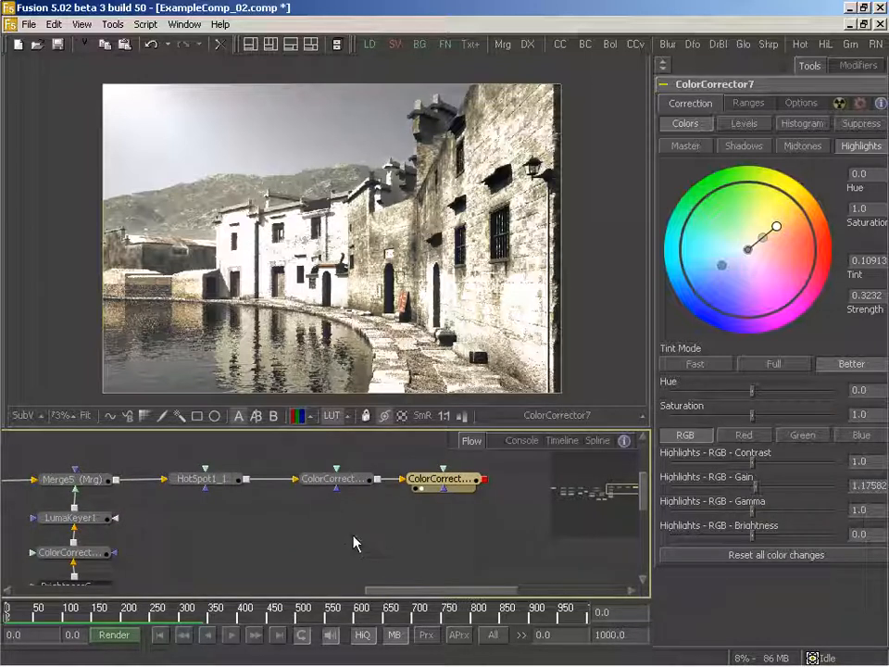
{"action": "left_click_drag", "start_coordinate": [292, 531], "coordinate": [387, 513]}
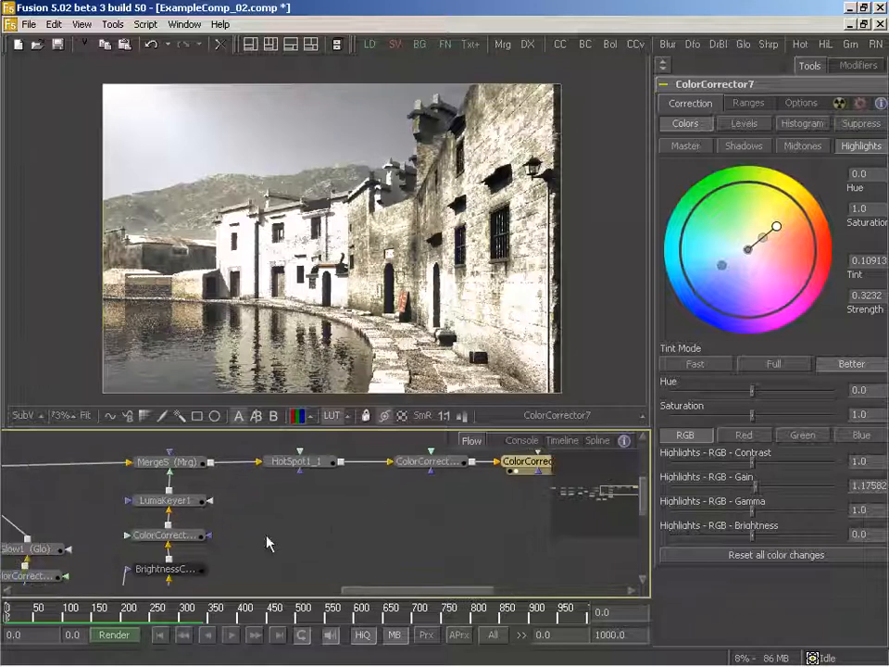
{"action": "left_click_drag", "start_coordinate": [259, 539], "coordinate": [476, 524]}
{"action": "left_click_drag", "start_coordinate": [236, 496], "coordinate": [404, 495]}
{"action": "mouse_move", "coordinate": [183, 528]}
{"action": "left_mouse_down"}
{"action": "mouse_move", "coordinate": [347, 525]}
{"action": "mouse_move", "coordinate": [453, 537]}
{"action": "mouse_move", "coordinate": [191, 519]}
{"action": "left_mouse_up"}
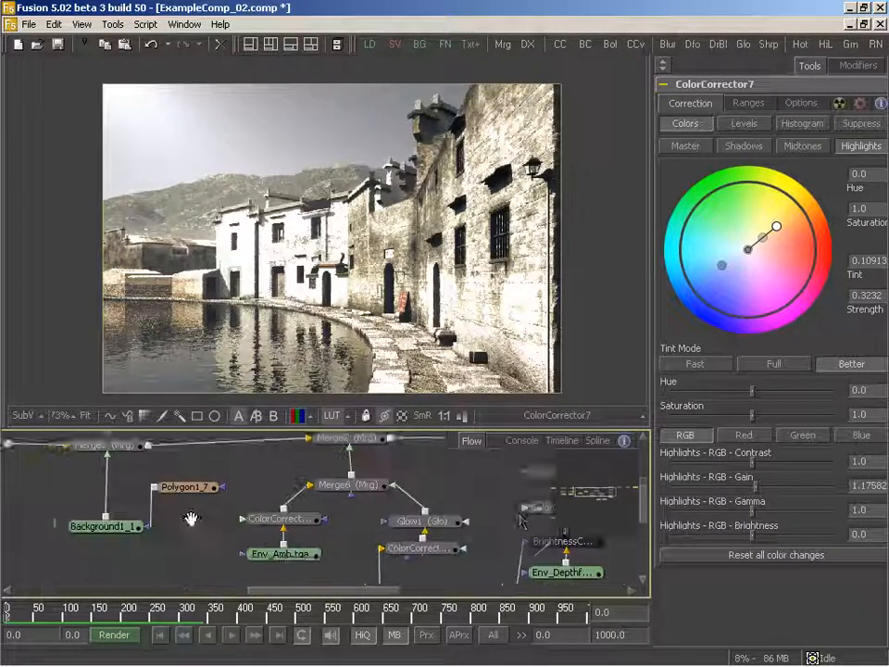
{"action": "left_click_drag", "start_coordinate": [512, 519], "coordinate": [342, 542]}
{"action": "left_click_drag", "start_coordinate": [397, 536], "coordinate": [330, 522]}
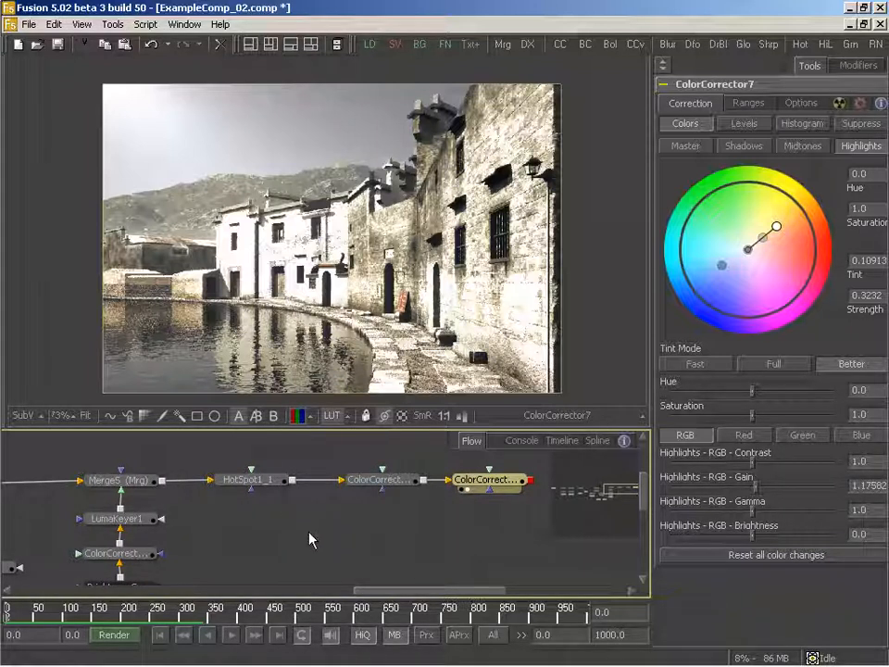
{"action": "left_click_drag", "start_coordinate": [307, 535], "coordinate": [347, 525]}
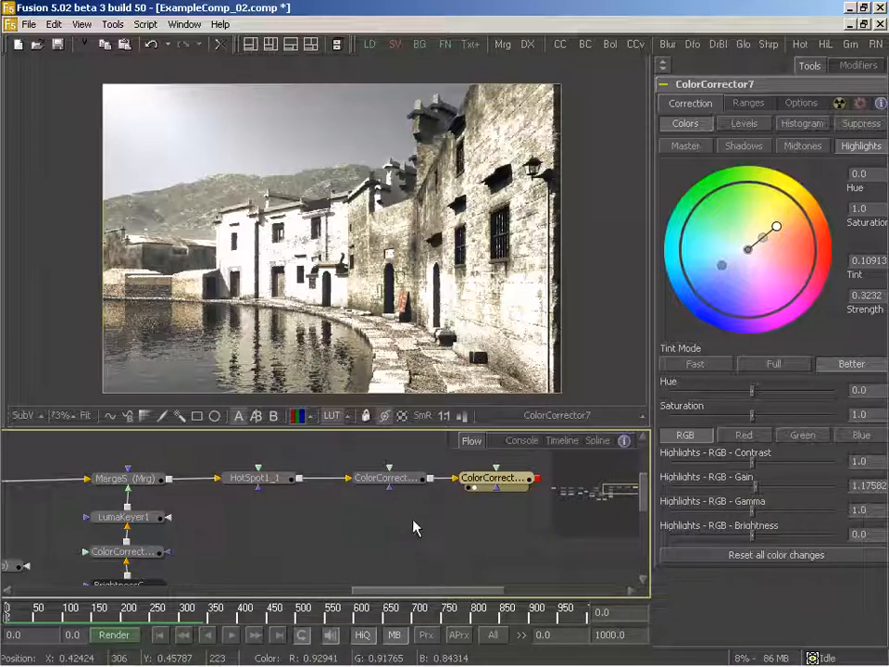
{"action": "left_click_drag", "start_coordinate": [389, 522], "coordinate": [367, 515]}
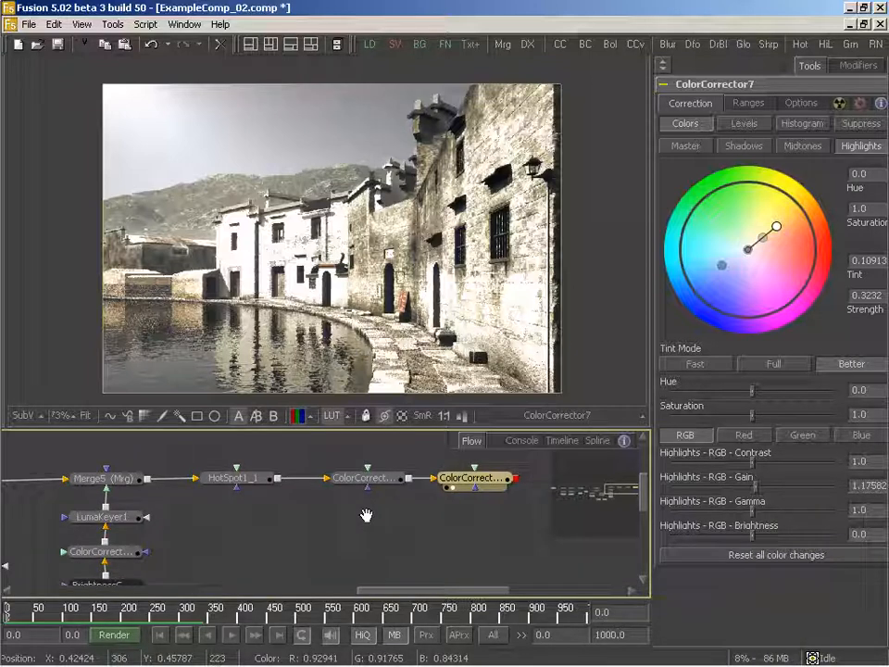